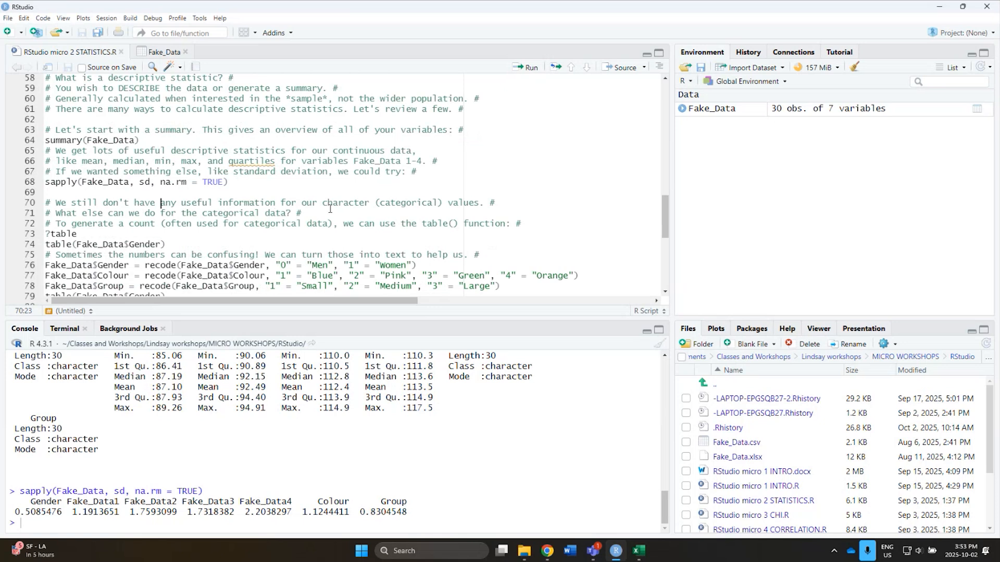
Run the ?table line of the script to look up the help for the table function.
click(328, 202)
scroll(329, 210, down, 1)
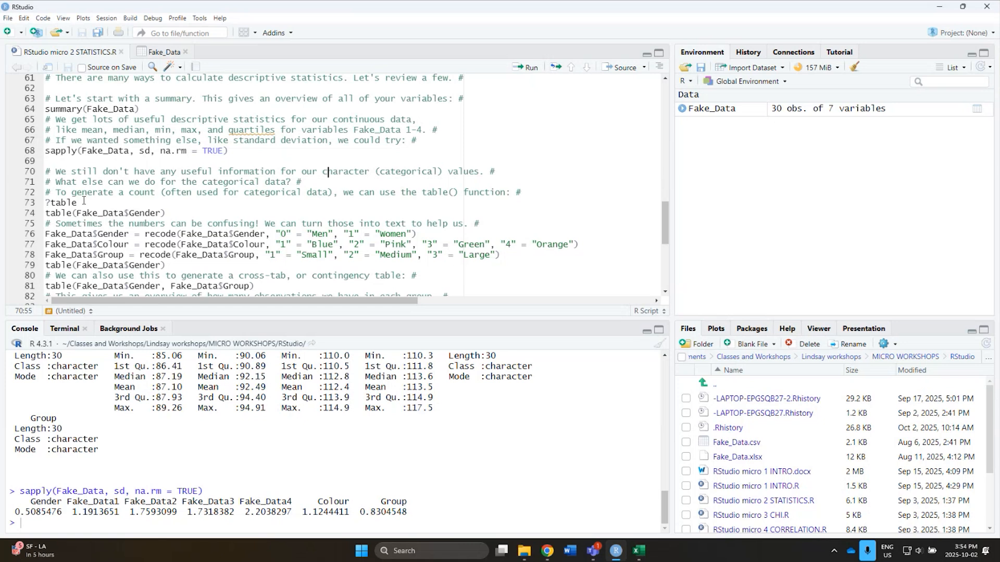
drag(83, 199, 40, 202)
click(528, 68)
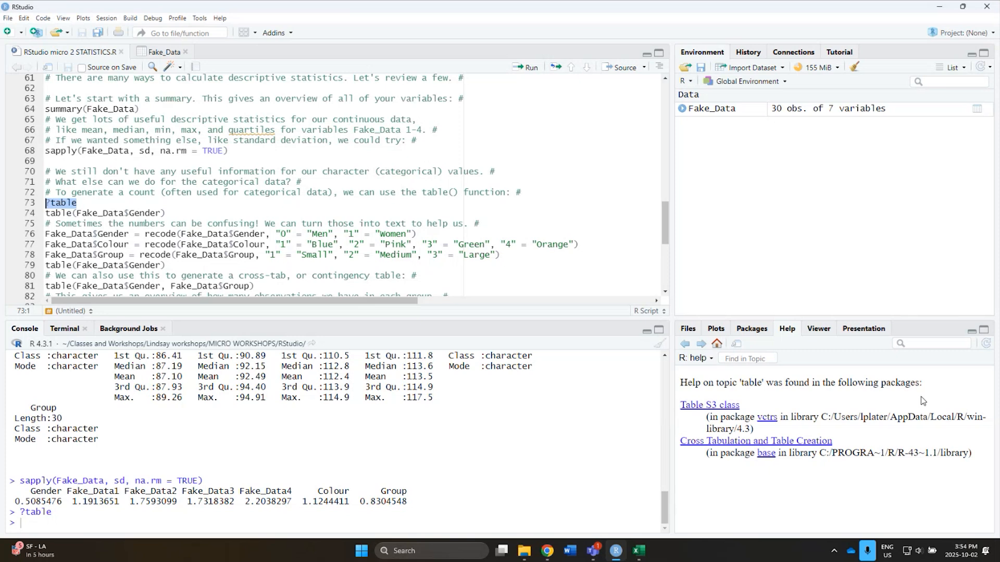
Open the "Cross Tabulation and Table Creation" help topic from the base package and read its description.
click(716, 442)
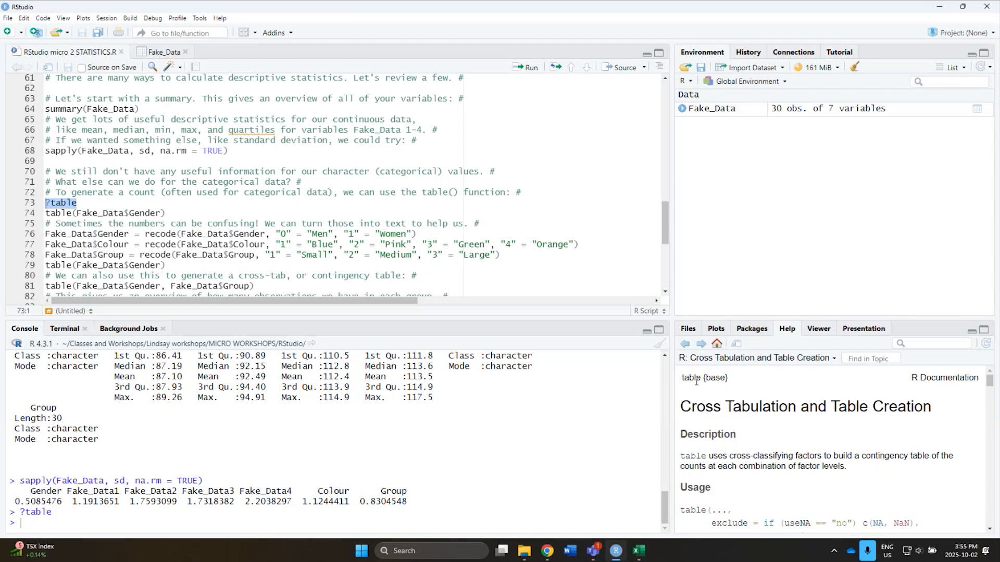
drag(703, 378, 738, 382)
click(738, 383)
scroll(734, 381, down, 1)
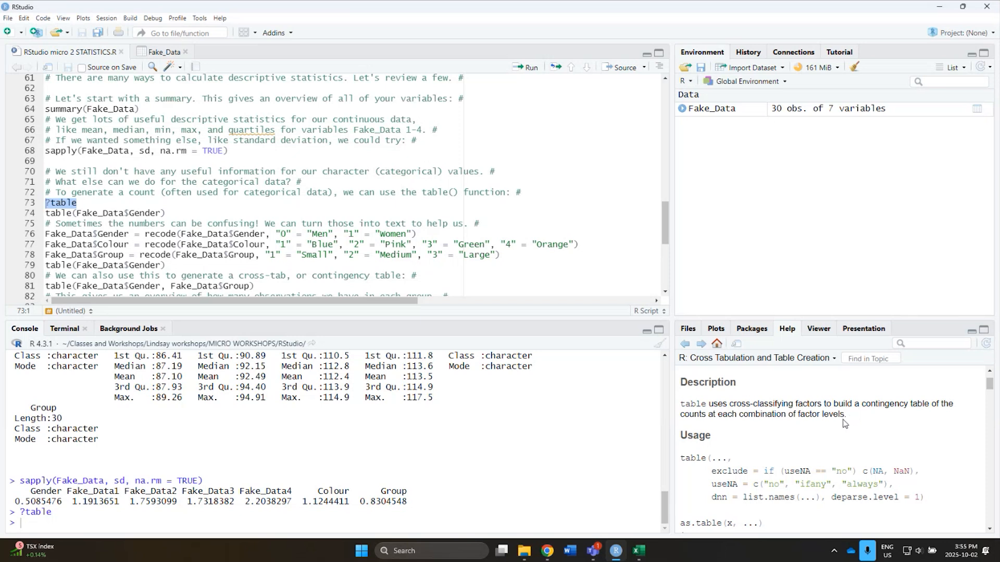
Return to the help topic list and read the "Table S3 class" topic from the vctrs package.
click(690, 344)
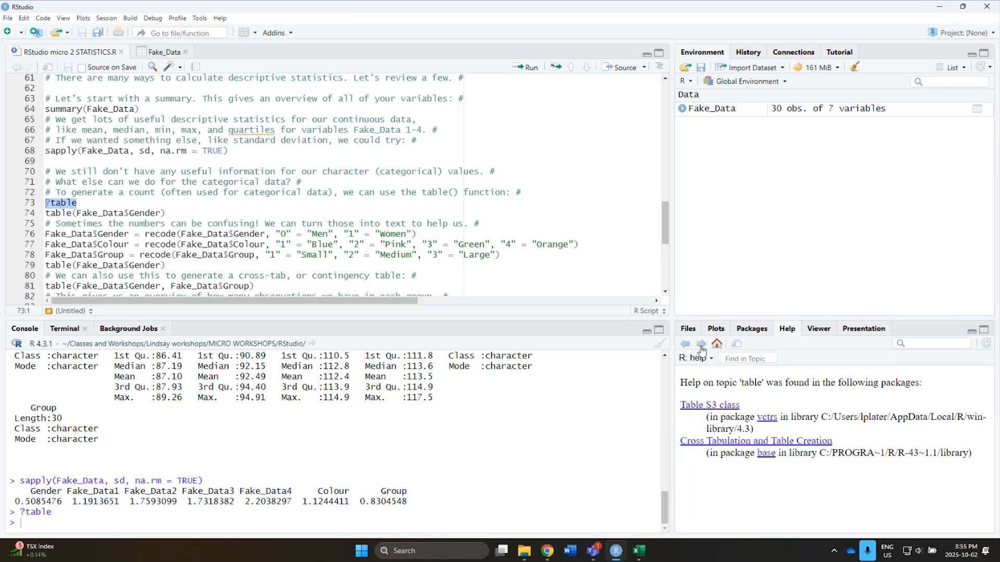
click(710, 406)
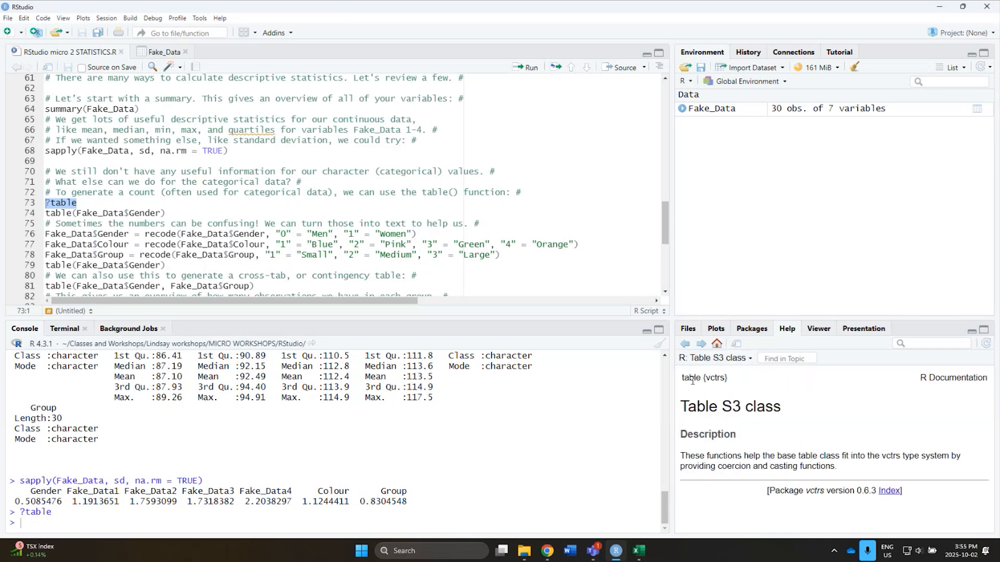
drag(706, 377, 726, 377)
drag(838, 467, 676, 459)
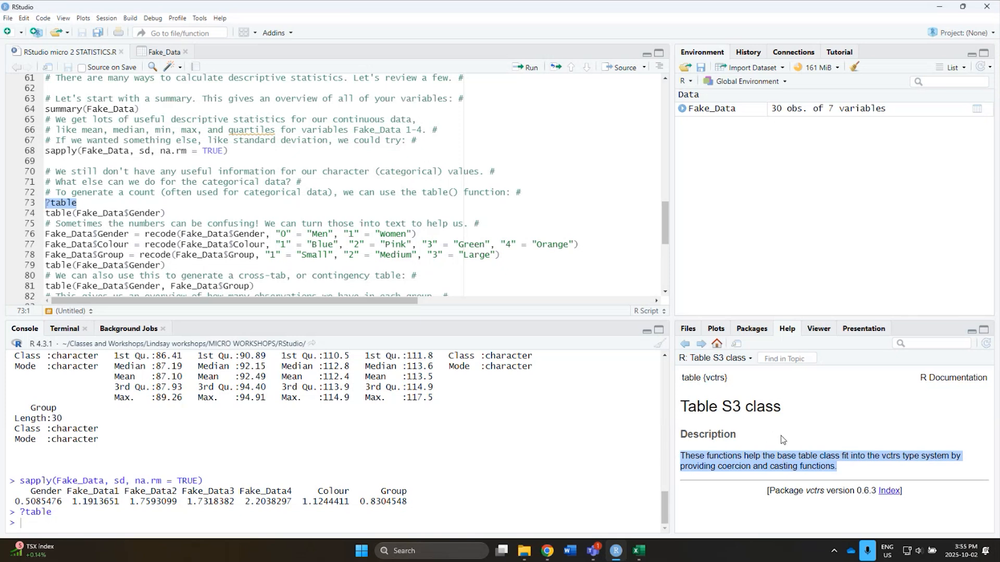
click(787, 443)
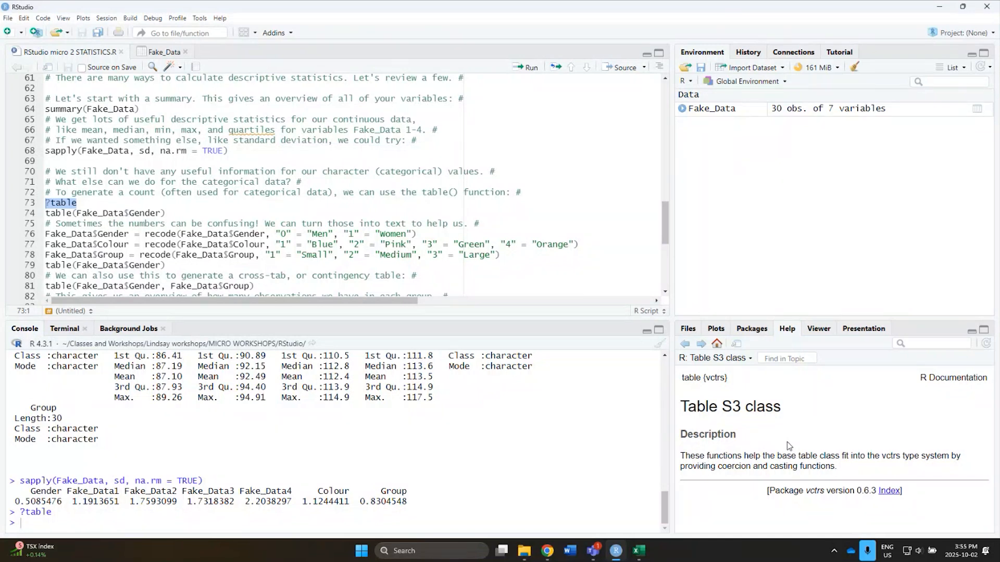
Go back to the "Cross Tabulation and Table Creation" help topic and examine the table() usage syntax.
click(686, 344)
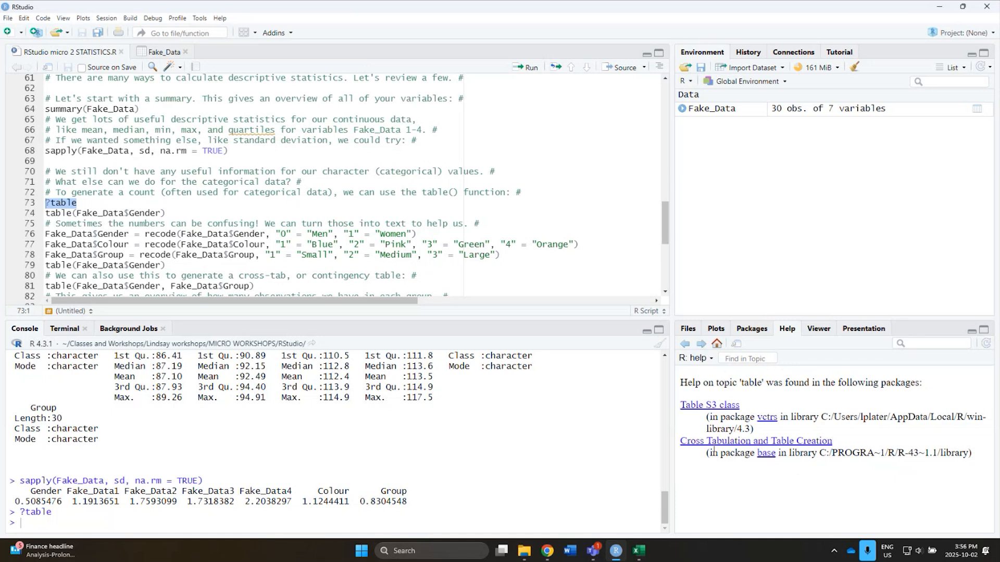
click(693, 441)
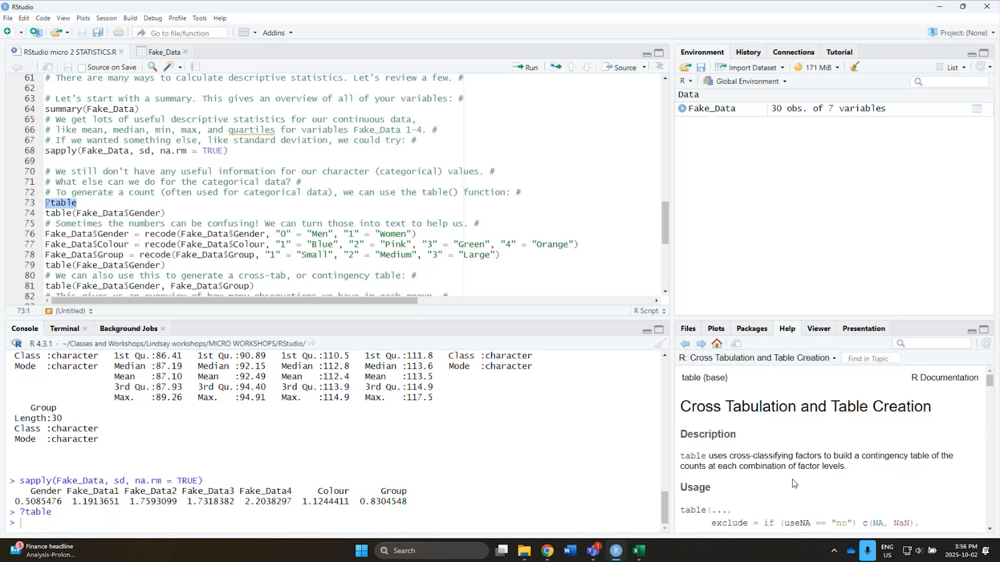
scroll(789, 467, down, 1)
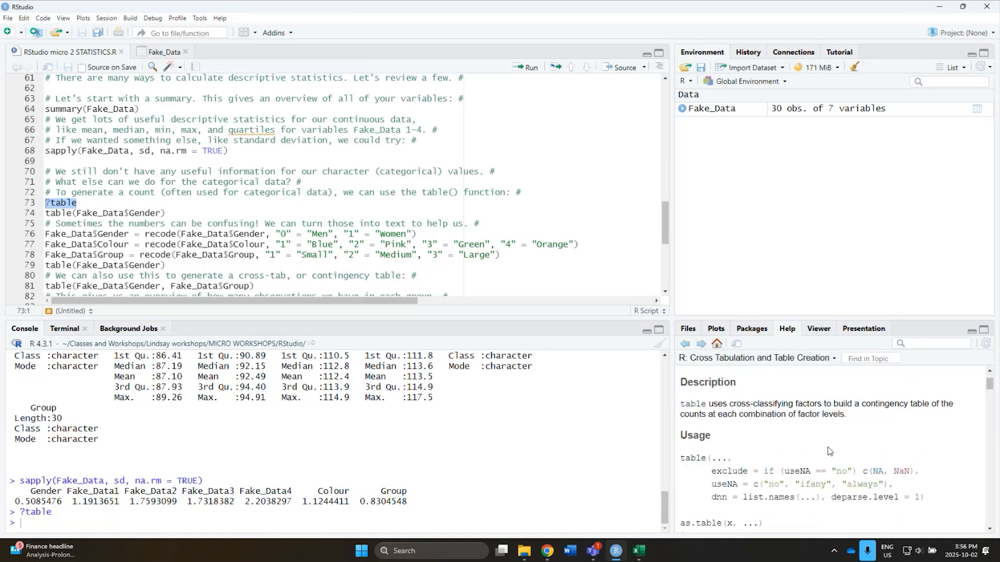
scroll(831, 452, down, 1)
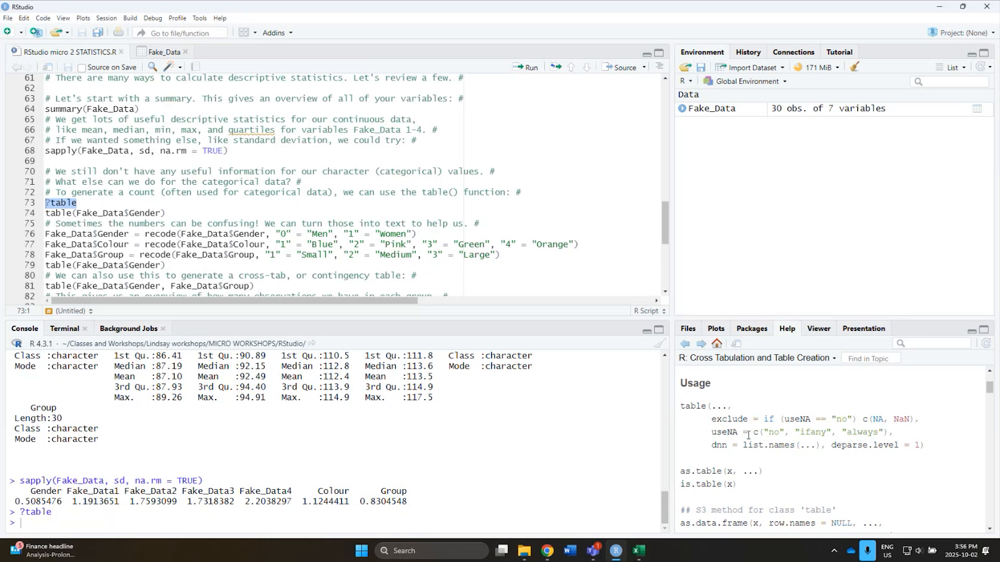
drag(683, 406, 927, 448)
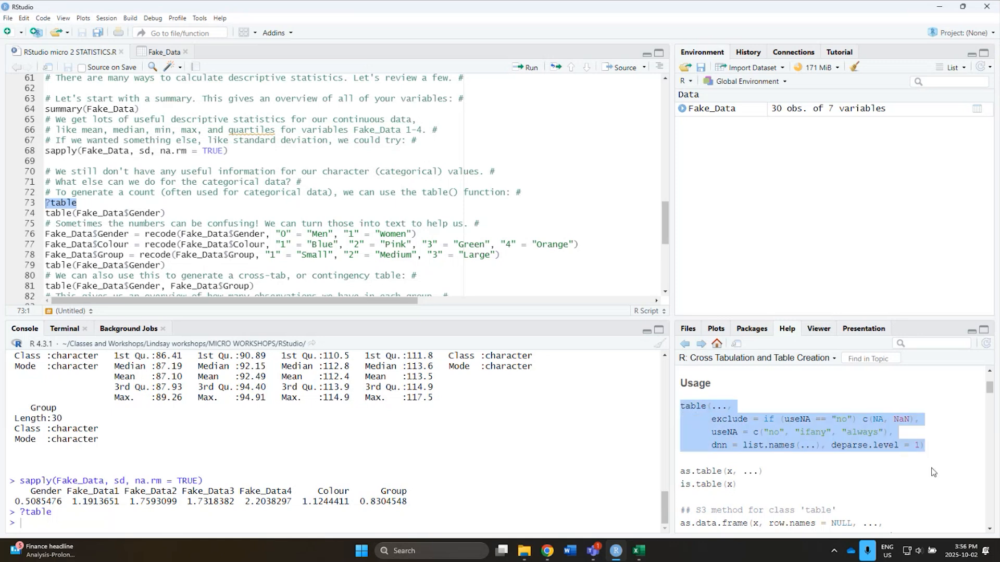
scroll(932, 472, down, 1)
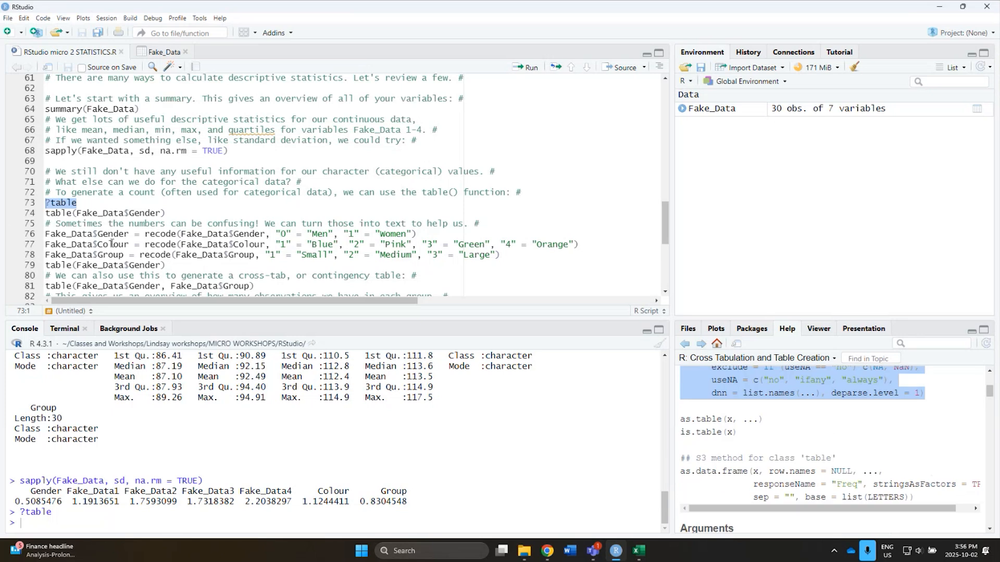
Run table(Fake_Data$Gender) on line 74 and check the gender counts in the console output.
click(56, 213)
double_click(68, 213)
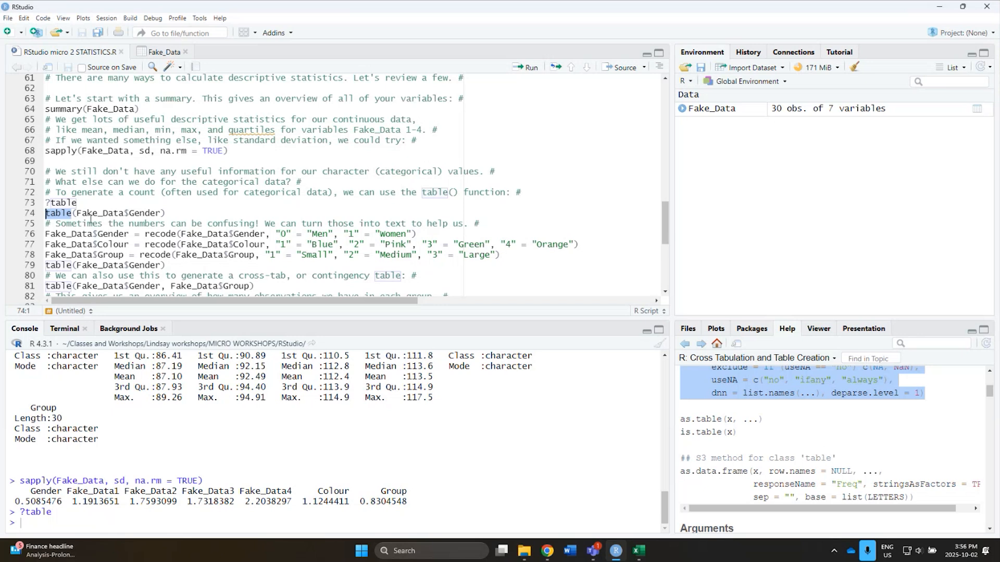
click(77, 213)
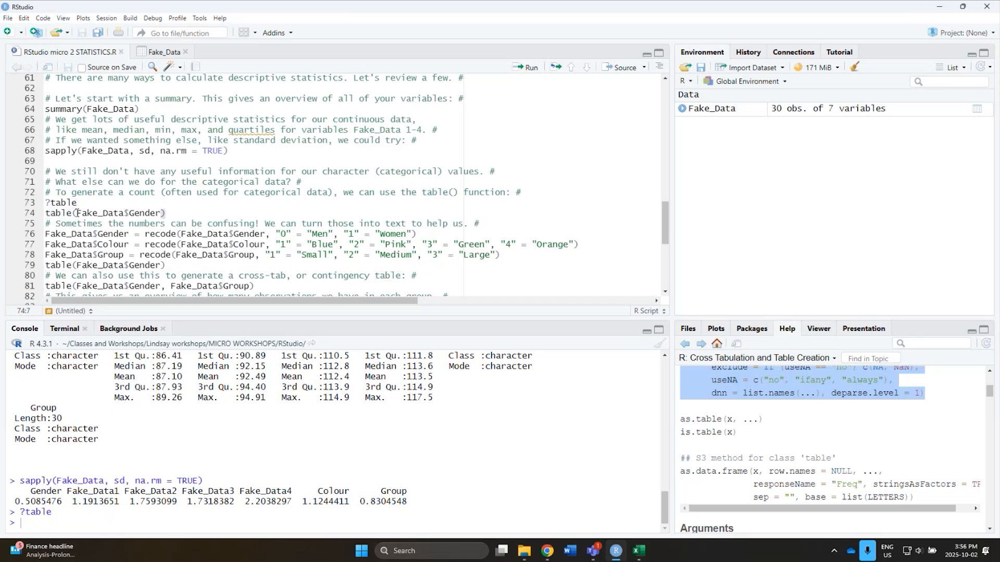
drag(76, 214, 124, 213)
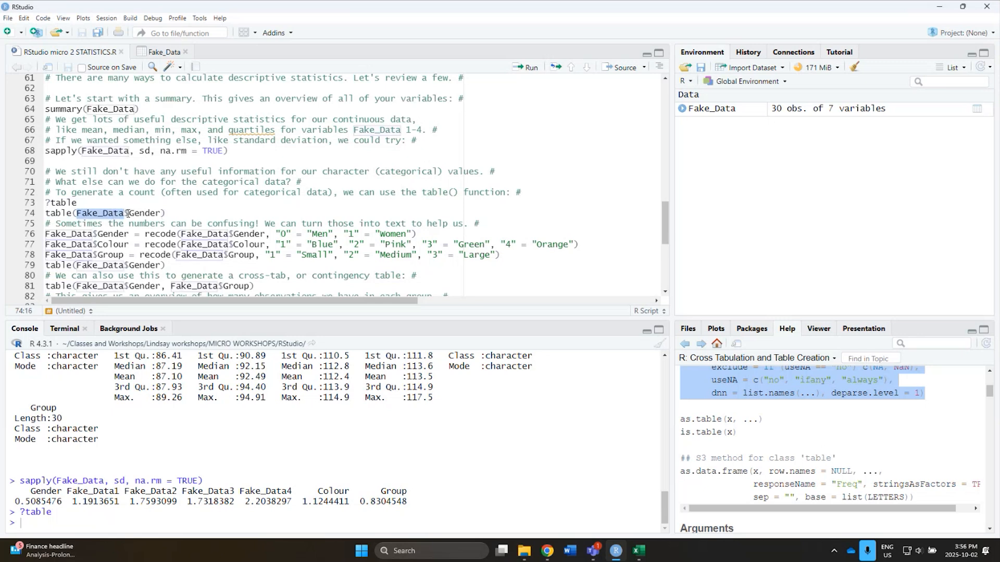
click(125, 213)
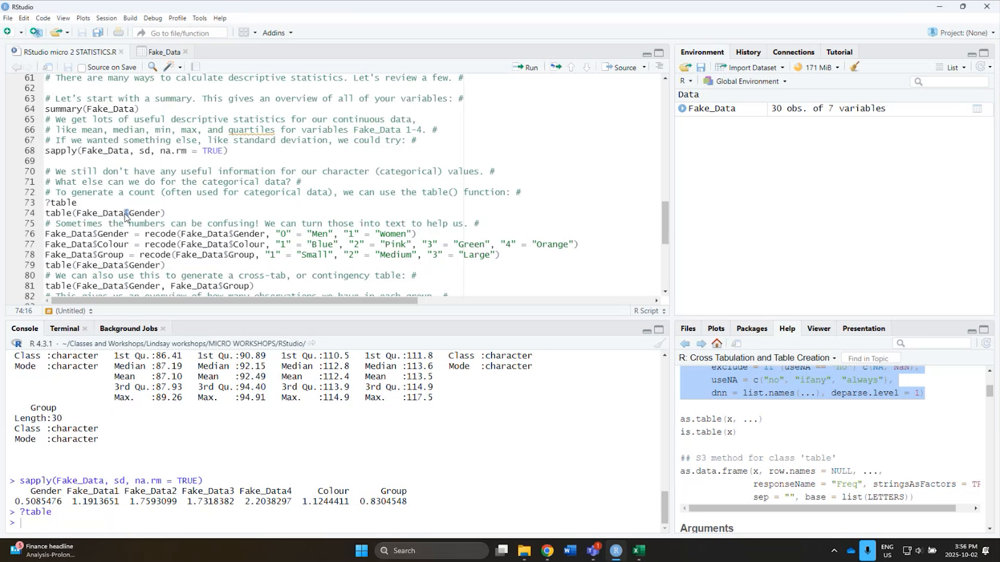
double_click(144, 213)
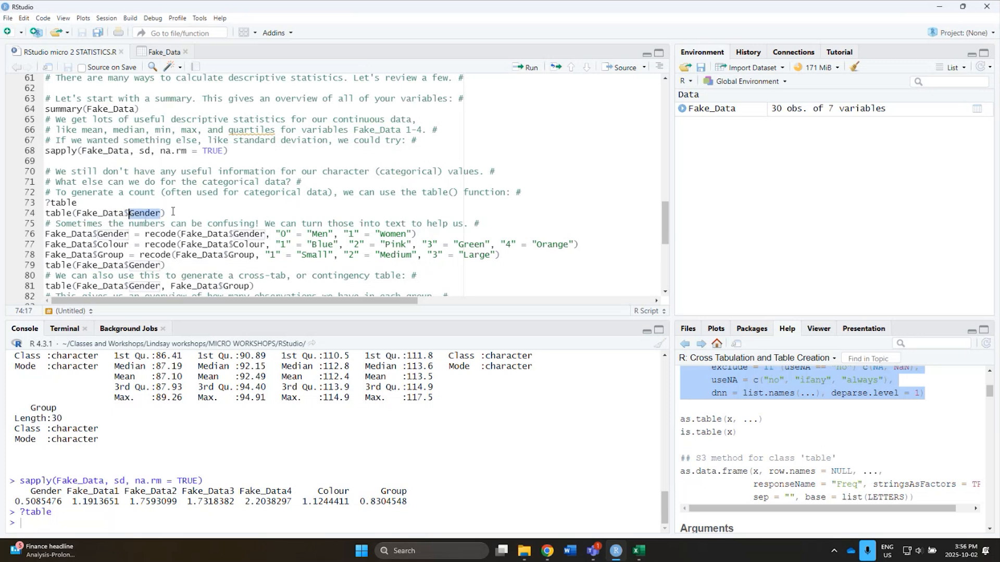
drag(166, 214, 46, 214)
click(526, 67)
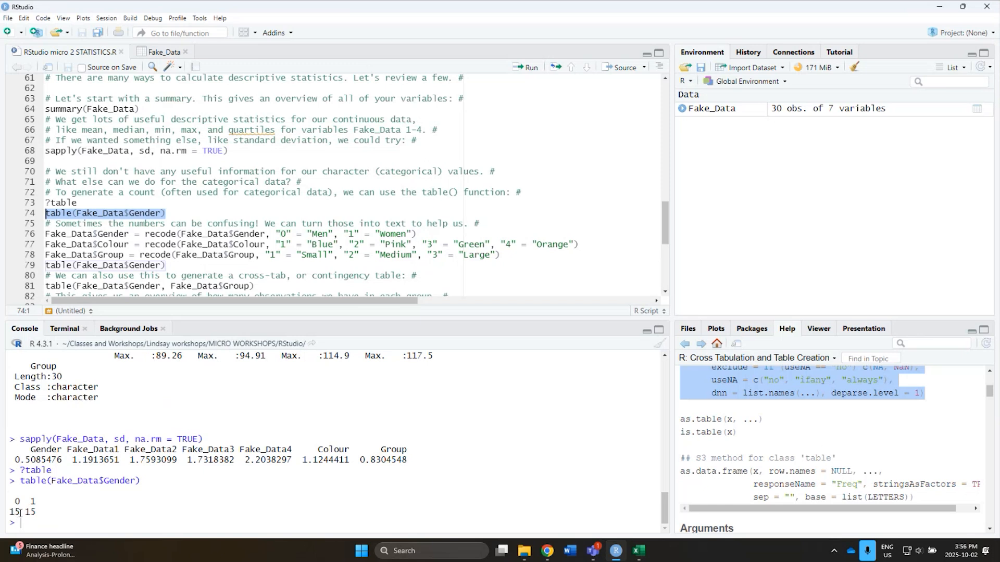
drag(21, 514, 7, 519)
click(49, 513)
Run the recode line for Fake_Data$Gender so that "0" becomes "Men" and "1" becomes "Women".
scroll(189, 202, down, 1)
click(146, 213)
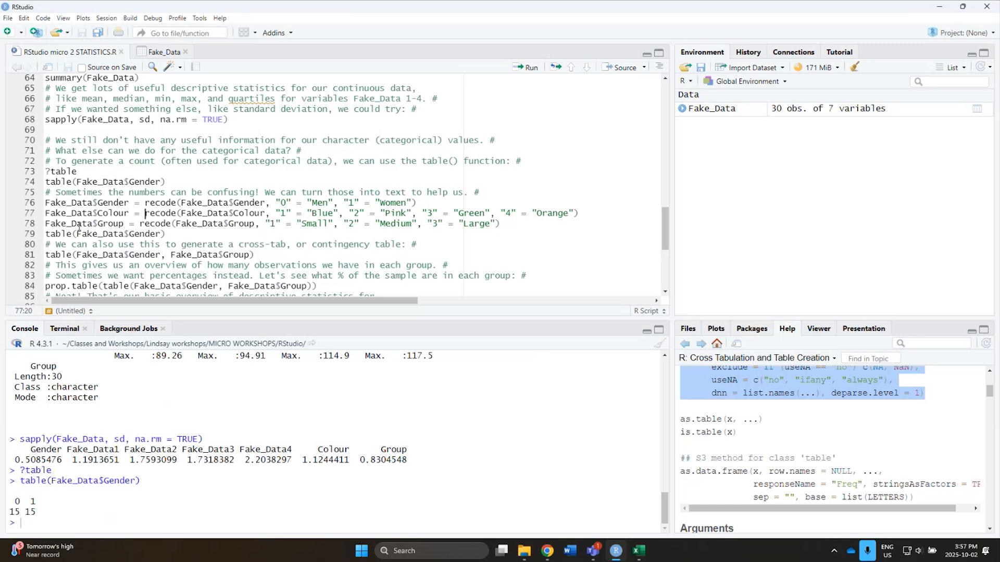
click(145, 203)
drag(145, 203, 178, 203)
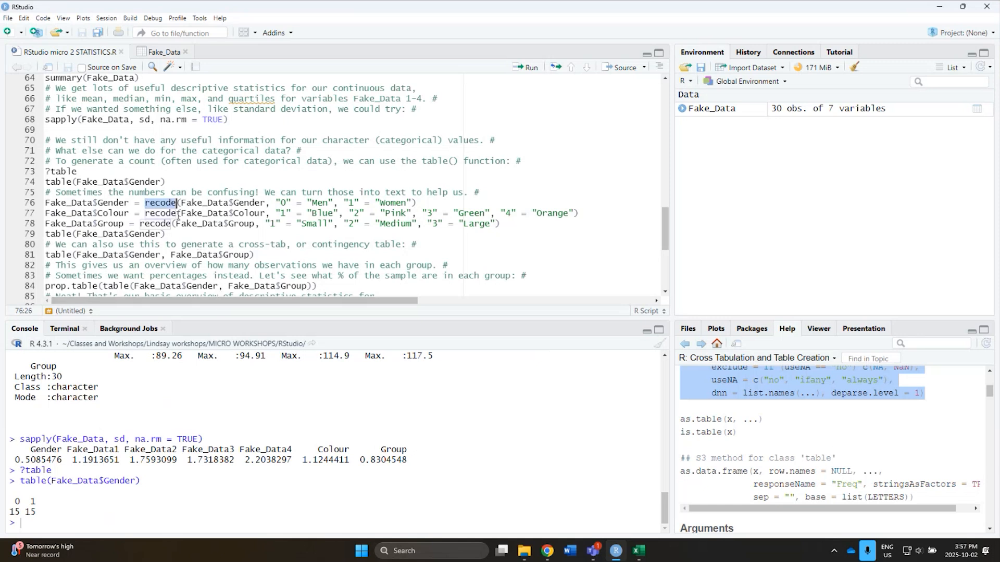
drag(178, 203, 266, 203)
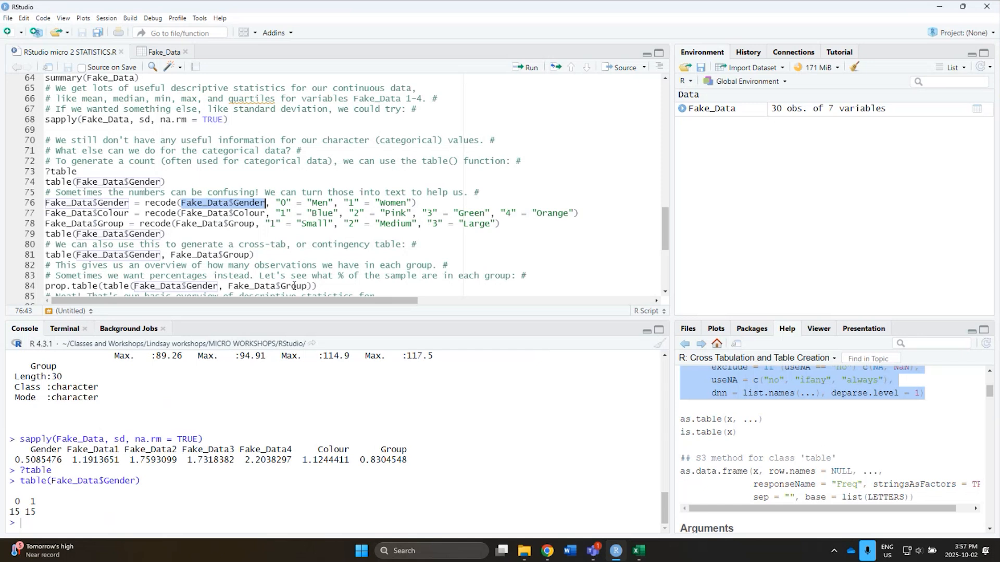
click(286, 203)
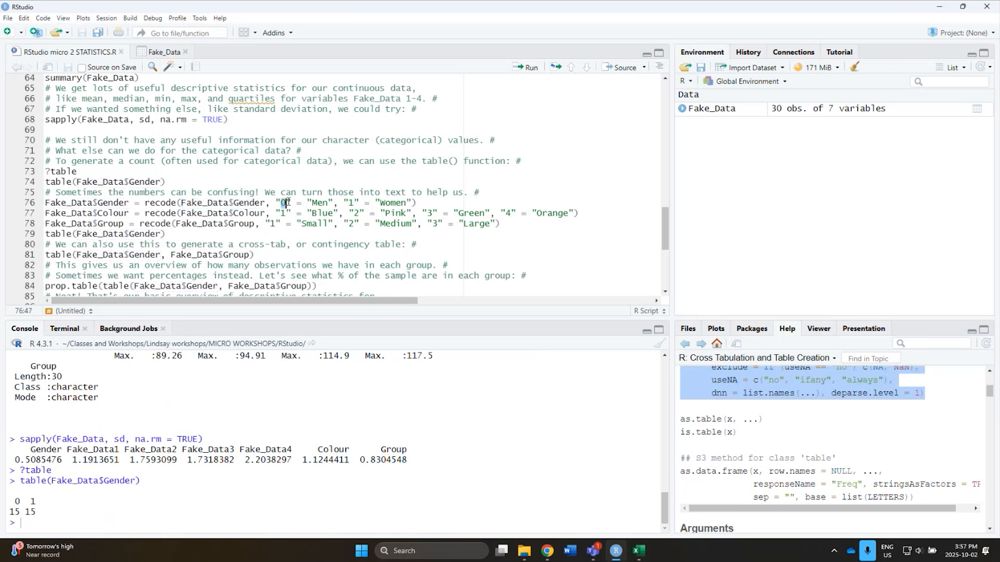
double_click(318, 203)
double_click(392, 203)
drag(134, 201, 43, 203)
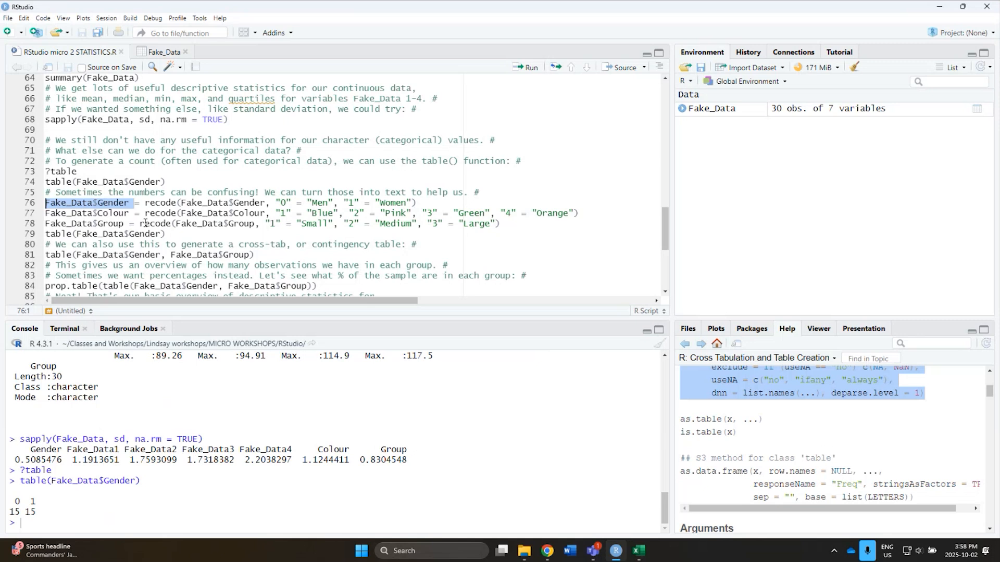
mouse_move(146, 222)
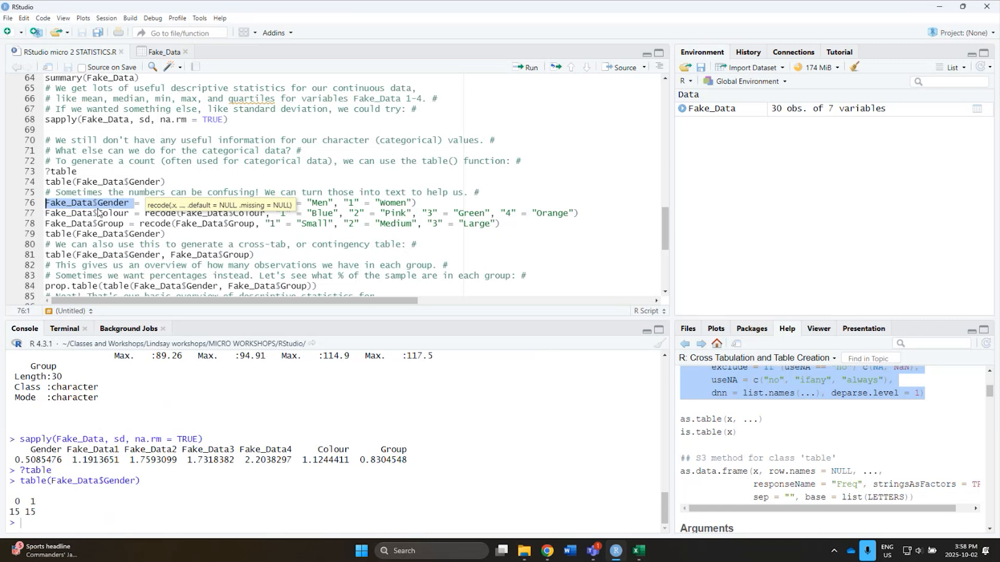
click(31, 203)
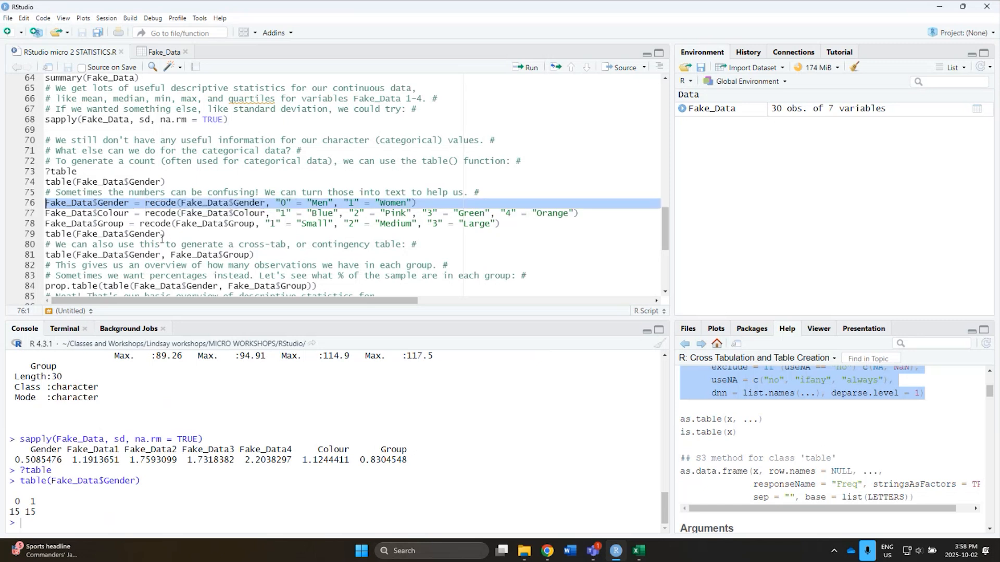
click(529, 68)
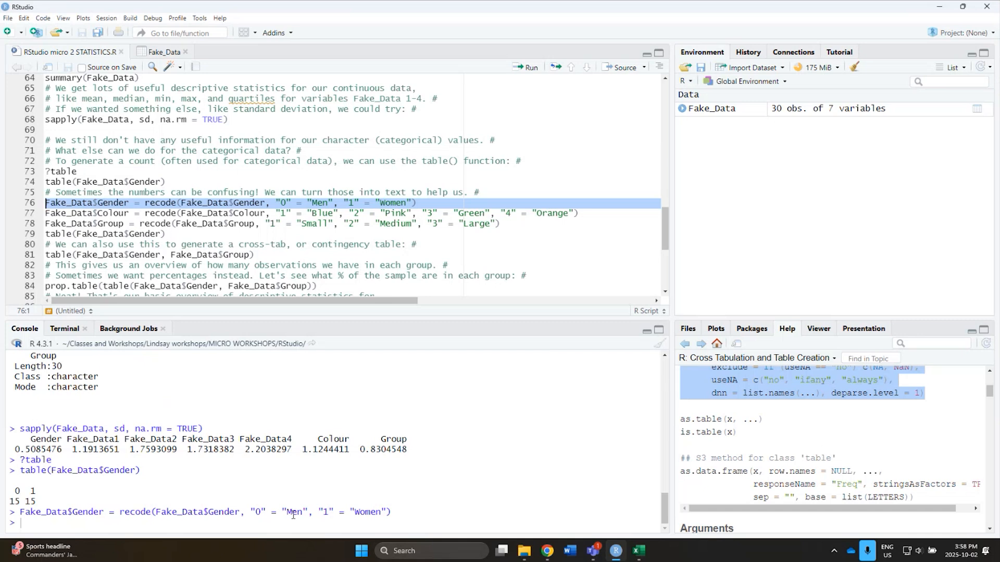
Rerun table(Fake_Data$Gender) from line 74 to count the recoded gender categories.
click(33, 236)
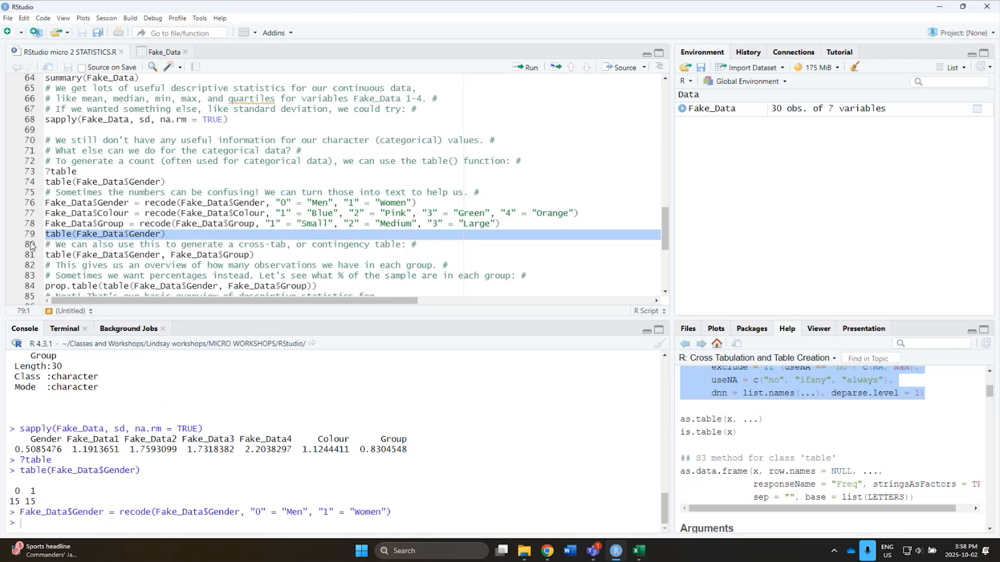
click(33, 184)
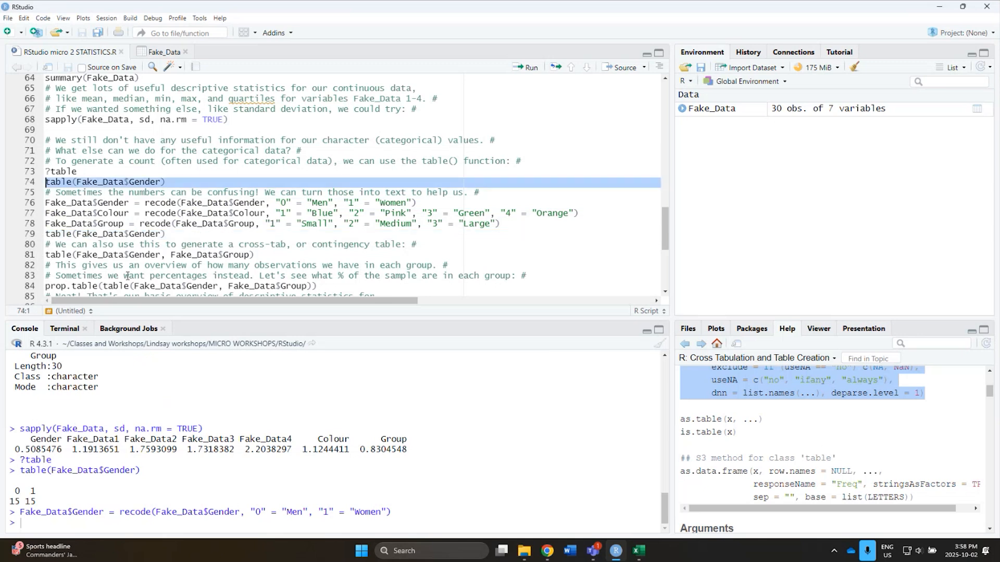
click(35, 236)
click(33, 182)
click(31, 234)
click(30, 184)
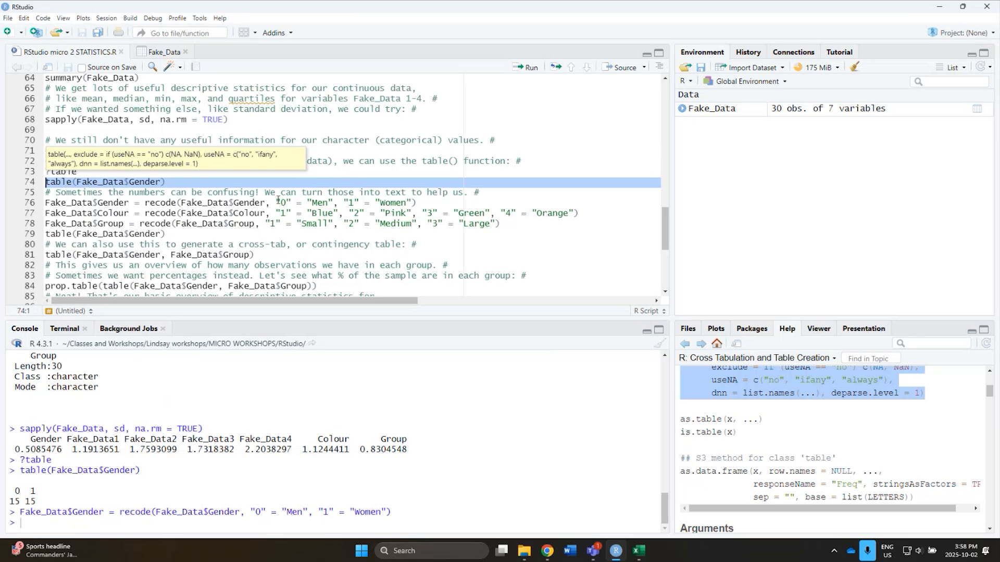
click(527, 68)
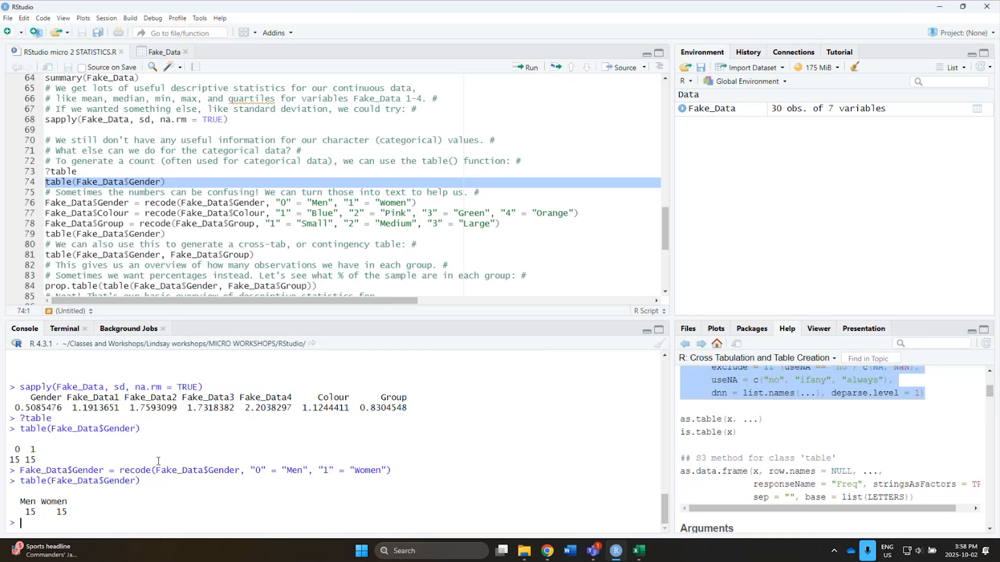
Run the recode line for Fake_Data$Colour, mapping "1" to "Blue", "2" to "Pink", "3" to "Green" and "4" to "Orange".
click(243, 245)
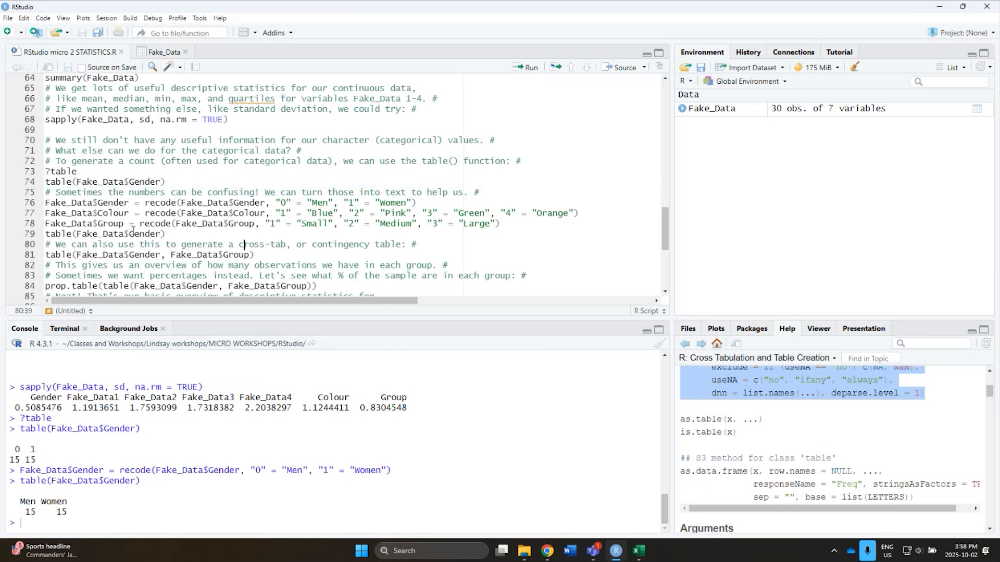
click(30, 215)
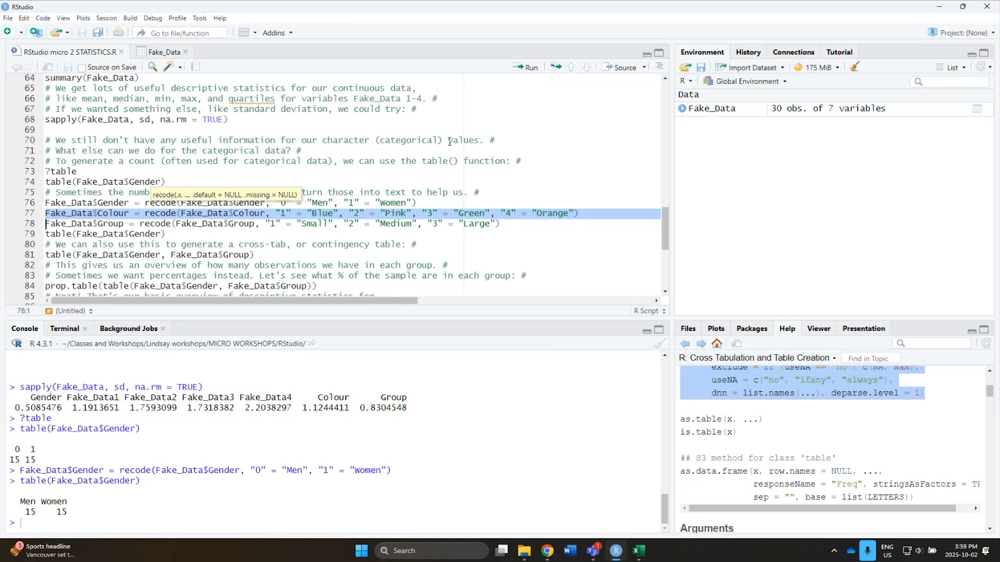
click(530, 68)
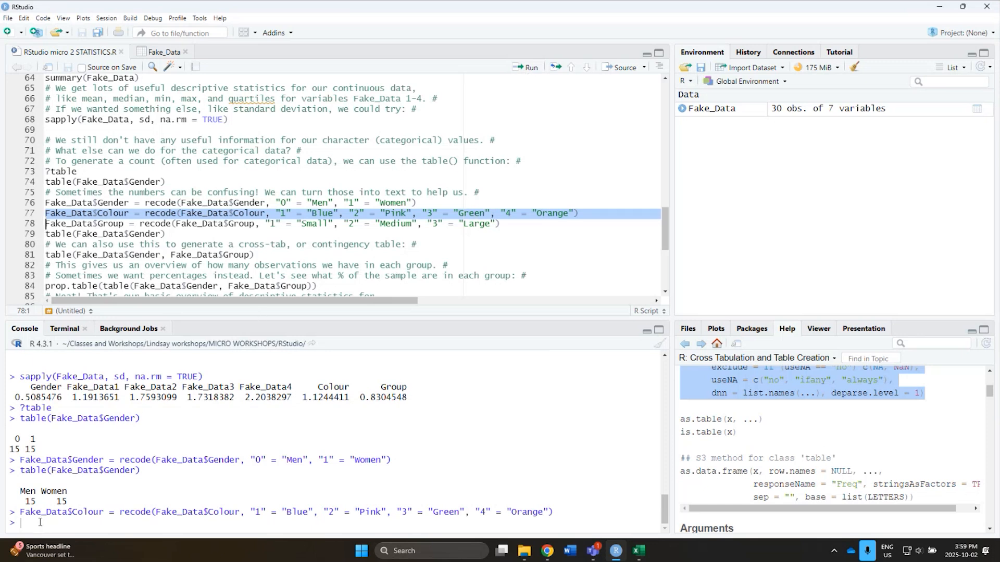
Run the recode line for Fake_Data$Group, mapping "1" to "Small", "2" to "Medium" and "3" to "Large".
click(30, 225)
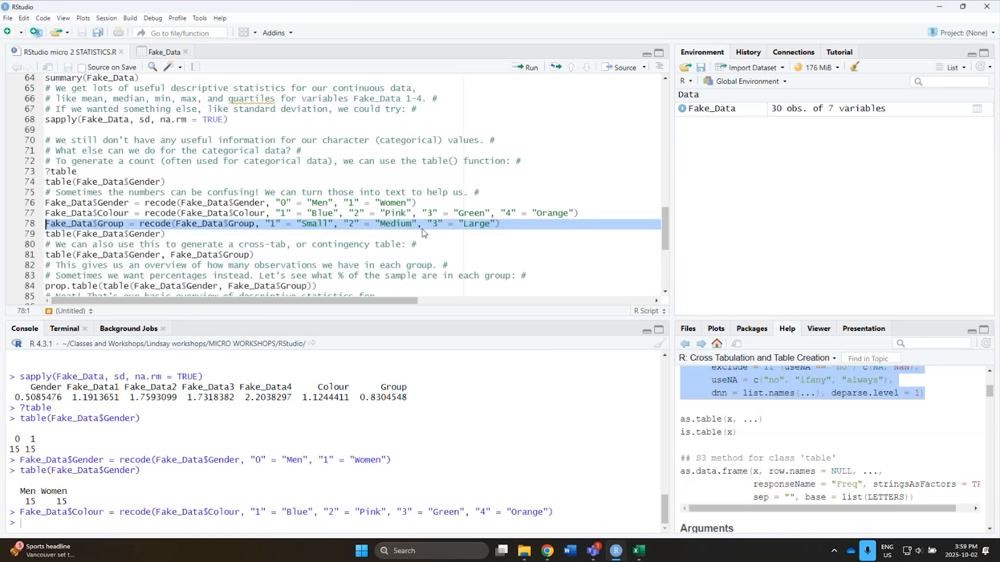
click(529, 70)
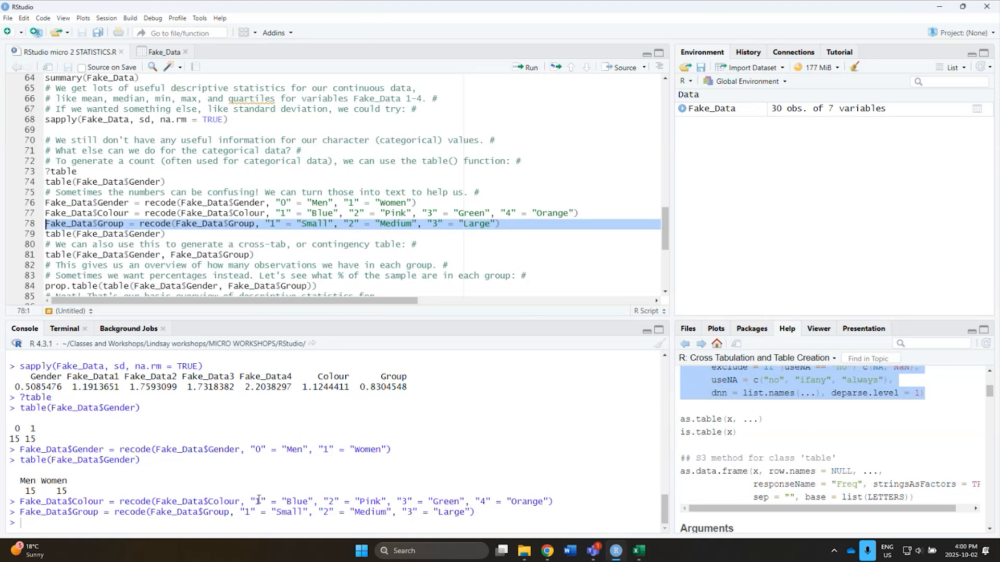
Create a new R script and copy the Fake_Data$Group recode line from line 78 of the statistics script into it.
click(13, 35)
click(25, 50)
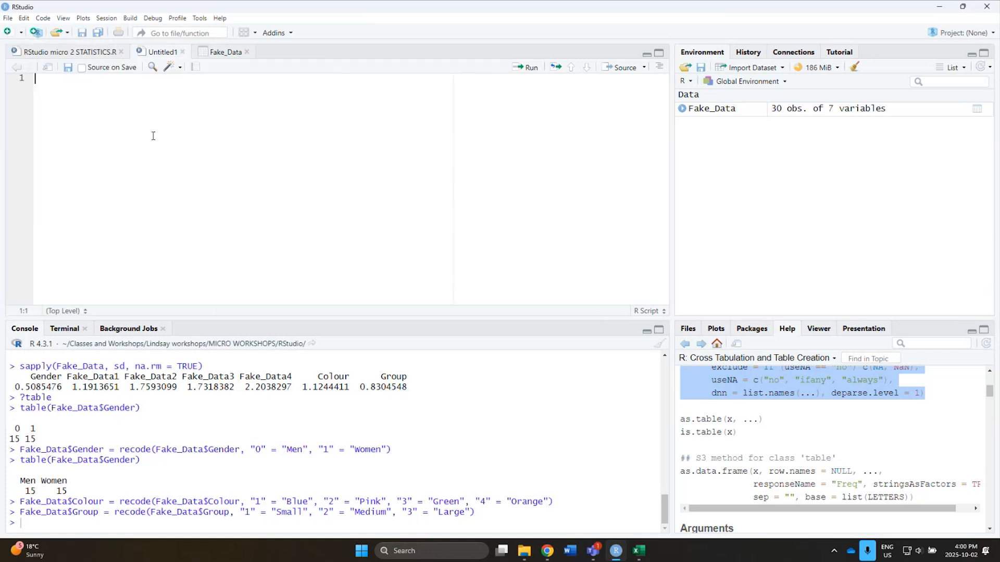
click(101, 54)
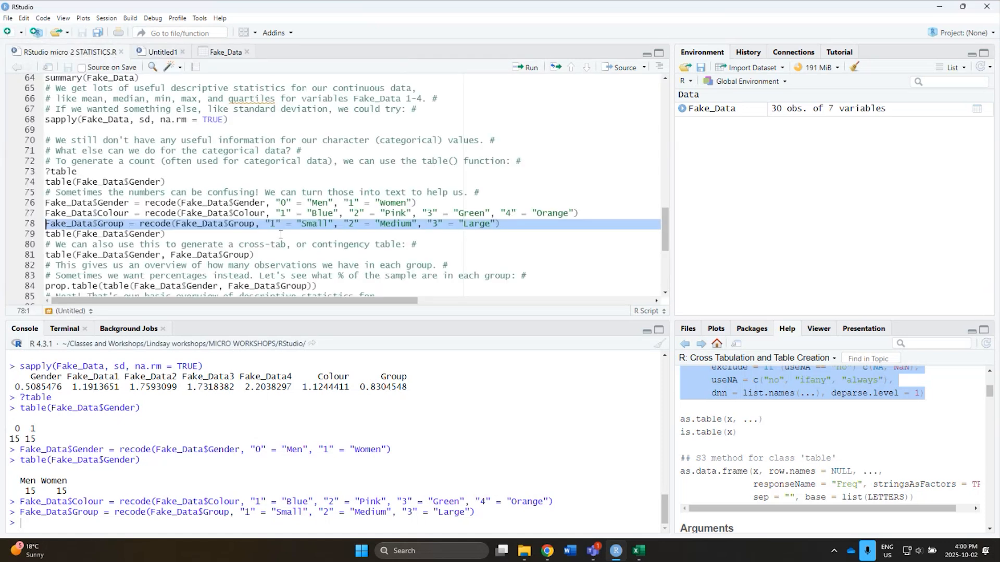
click(391, 232)
drag(501, 226, 7, 228)
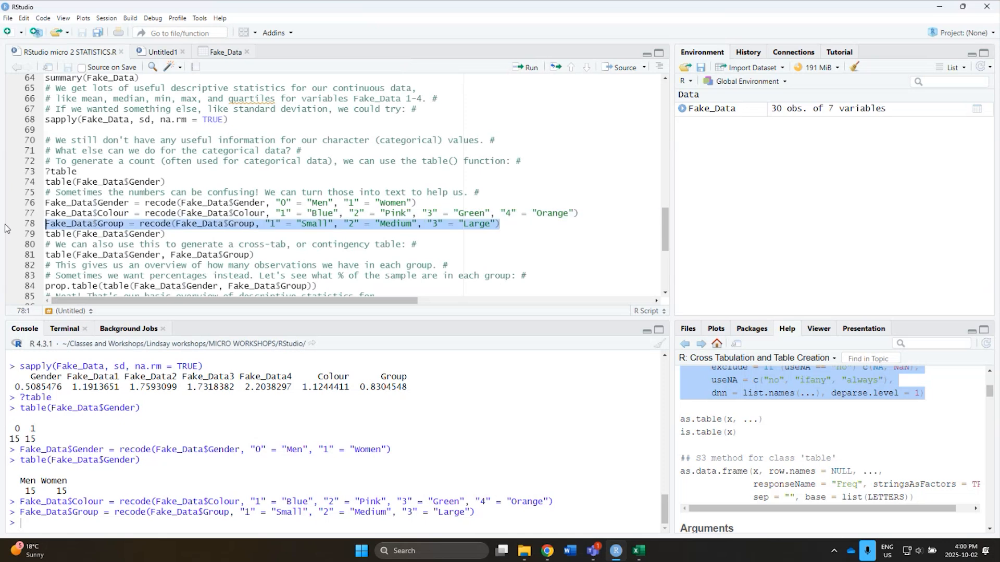
key(ctrl+c)
click(138, 55)
key(ctrl+v)
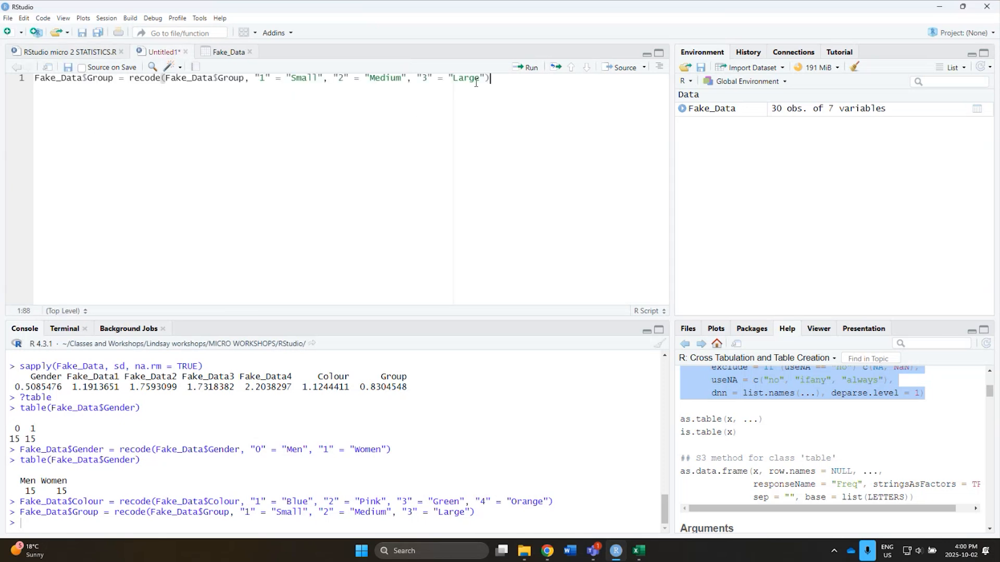
Examine the structure of the copied recode line, focusing on the code-to-label pairs for Small, Medium and Large.
drag(485, 78, 254, 79)
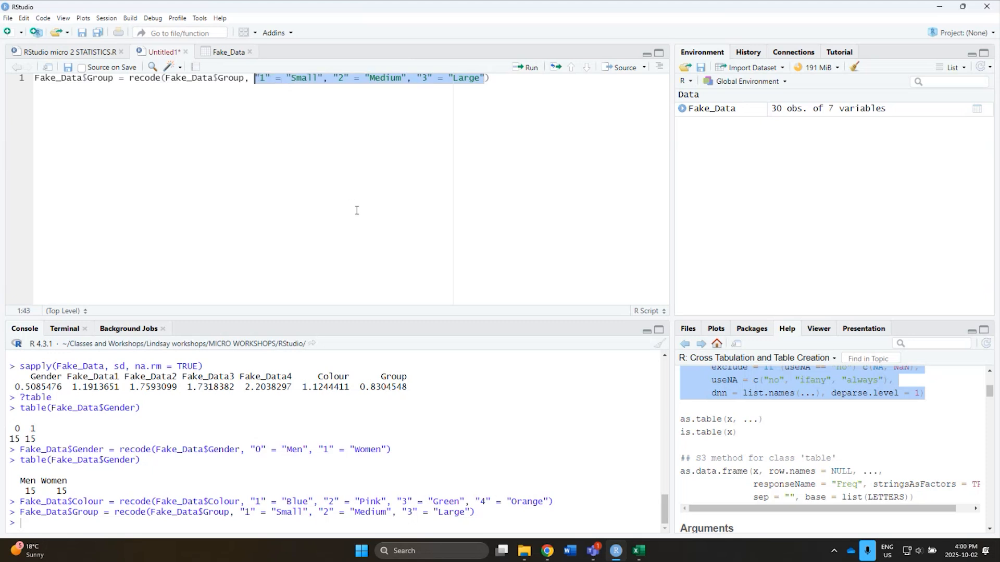
click(353, 237)
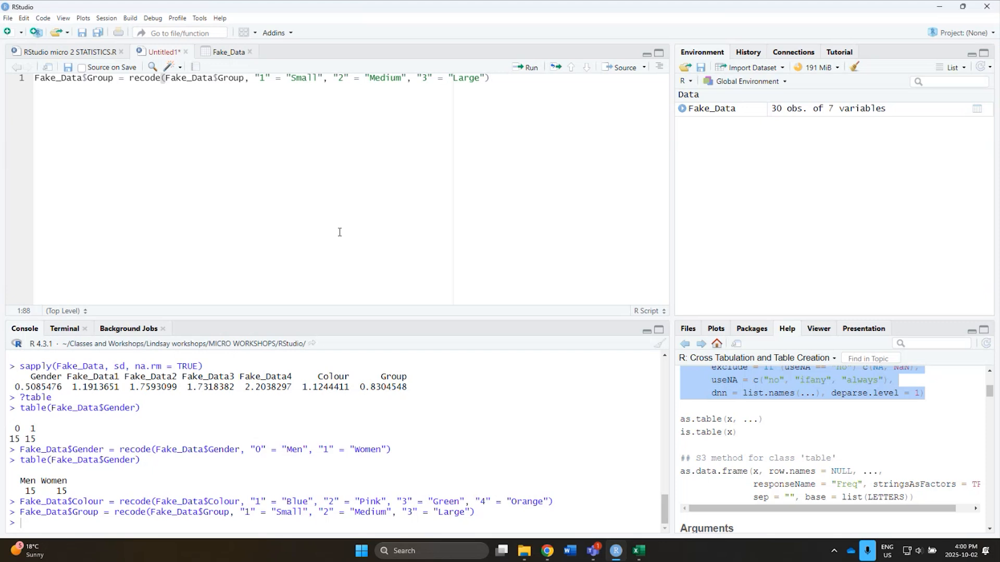
click(260, 78)
click(256, 78)
key(End)
drag(255, 78, 485, 79)
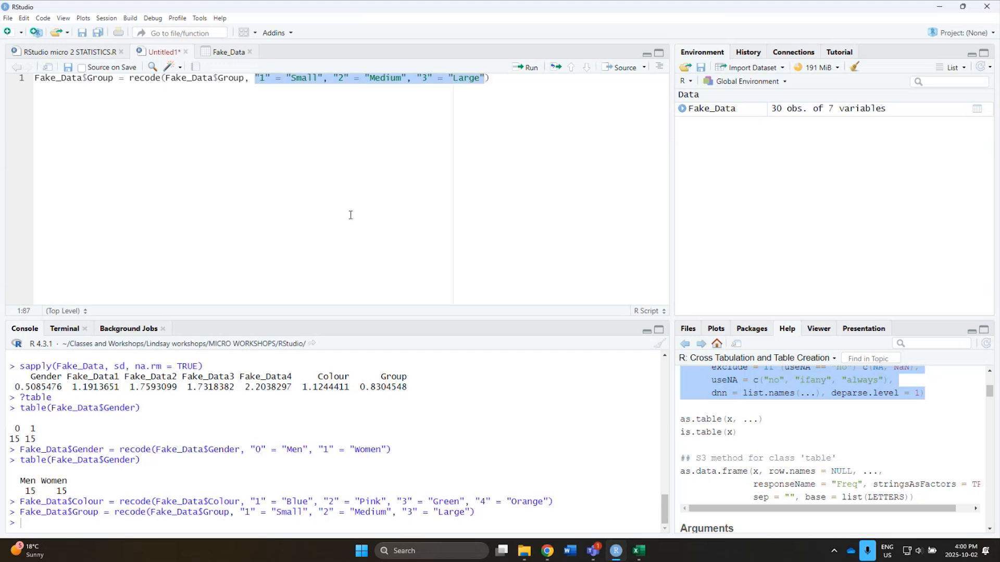
key(Home)
drag(492, 78, 40, 78)
key(End)
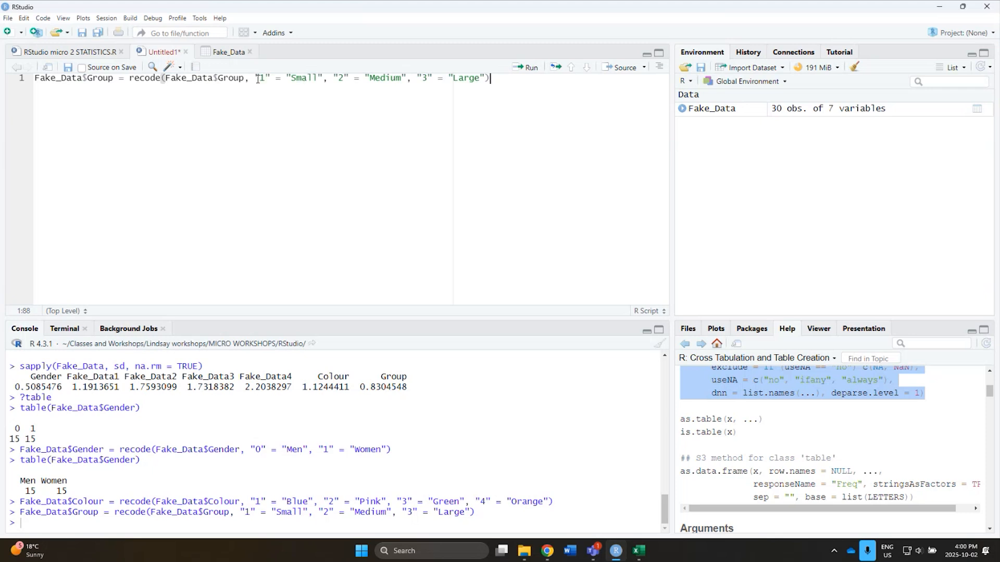
drag(255, 78, 486, 78)
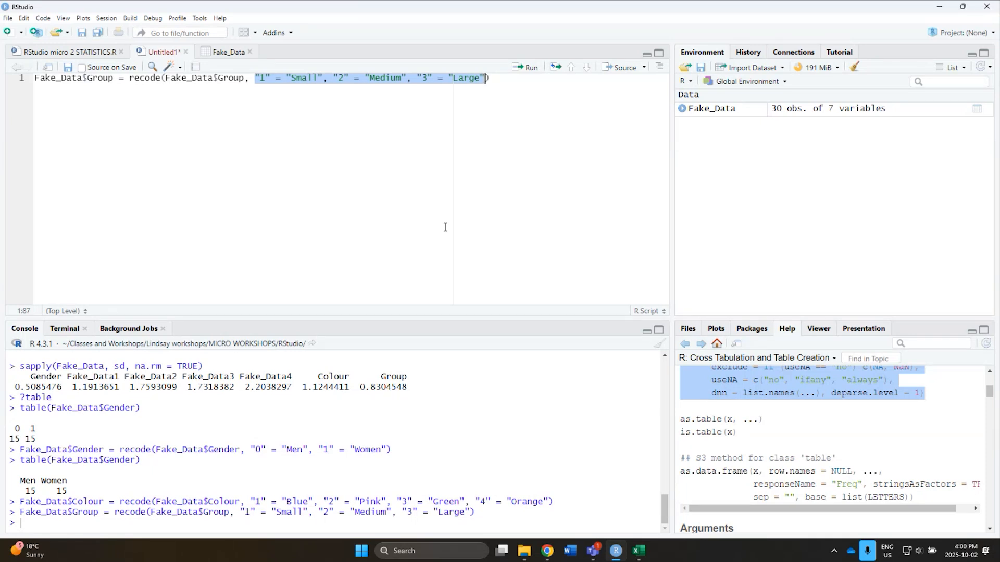
click(440, 184)
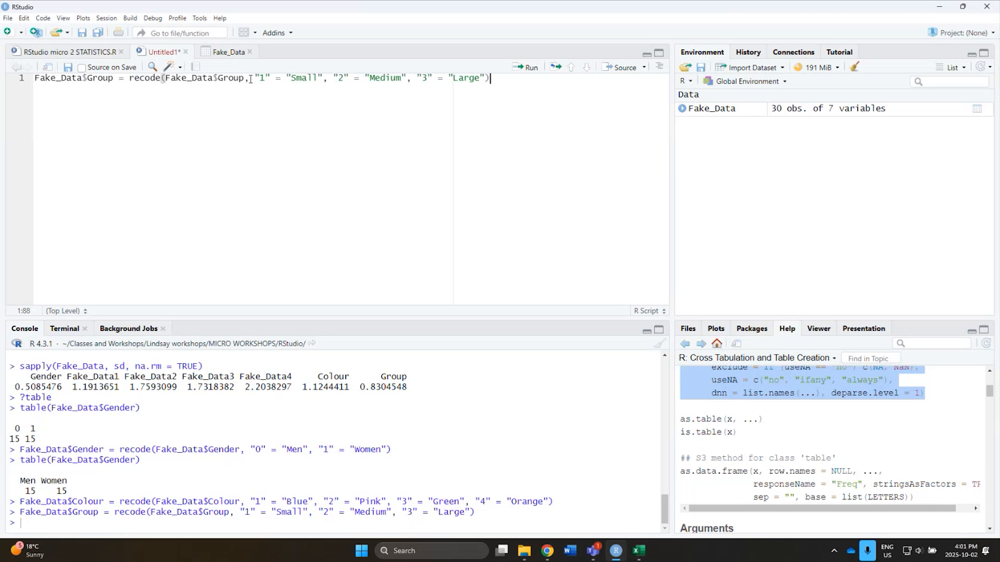
drag(250, 79, 487, 77)
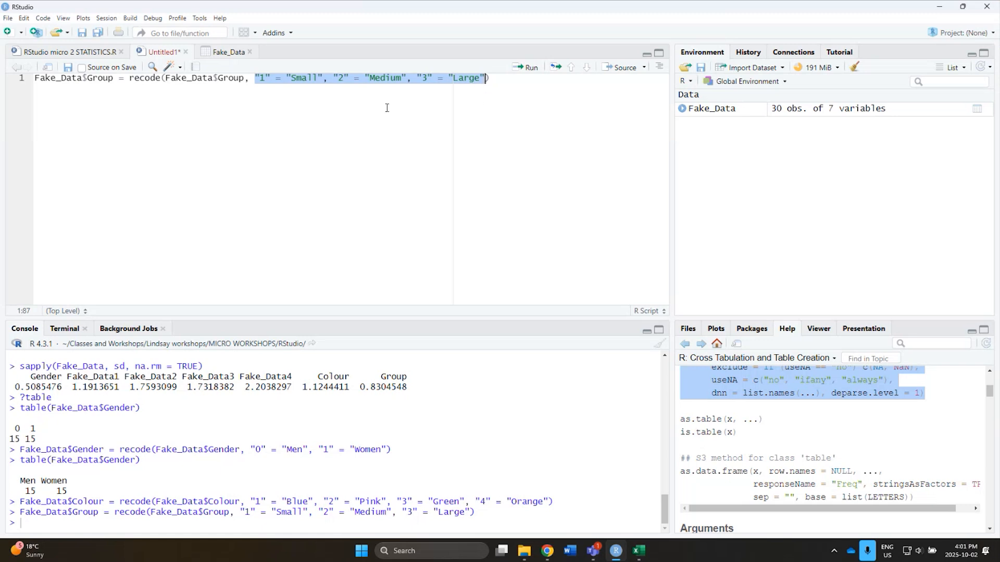
Return to the RStudio micro 2 STATISTICS.R script and read the description in the table() help page about contingency tables.
click(49, 52)
click(156, 245)
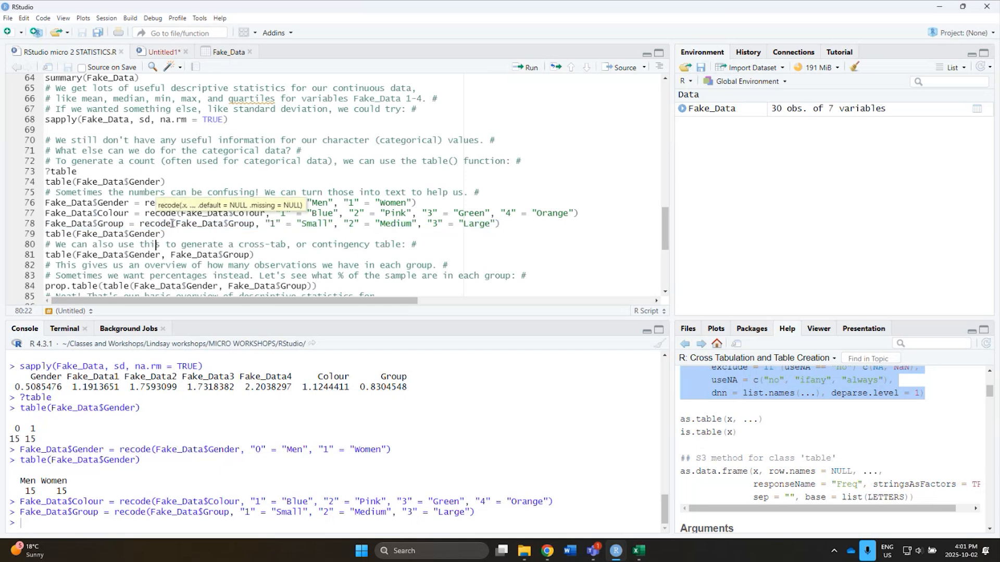
click(171, 235)
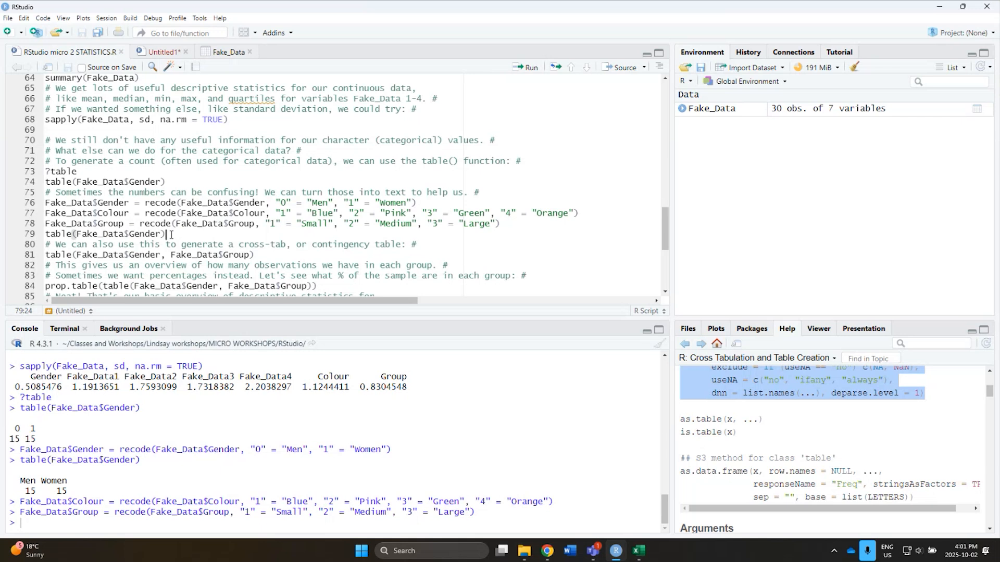
scroll(776, 437, up, 3)
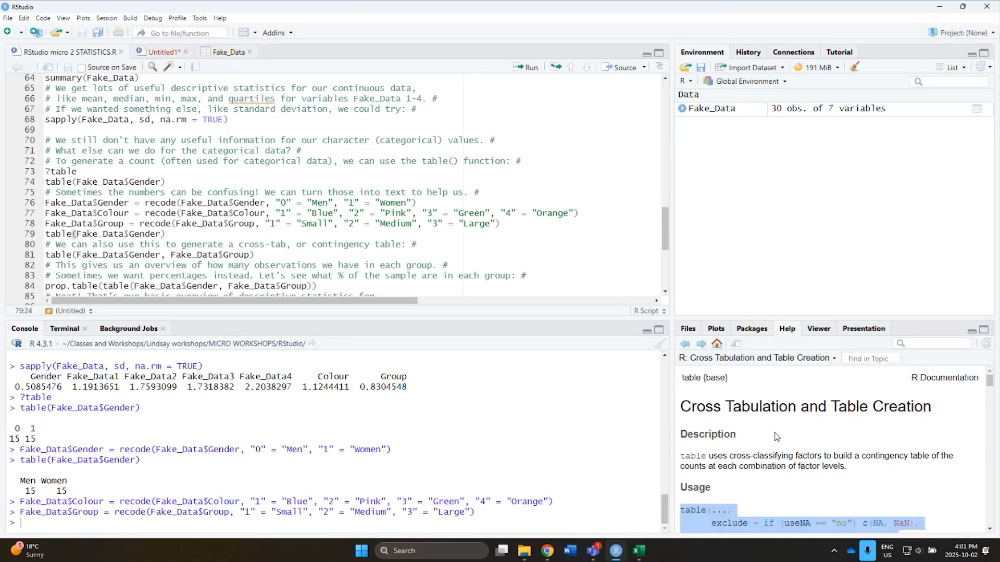
click(770, 440)
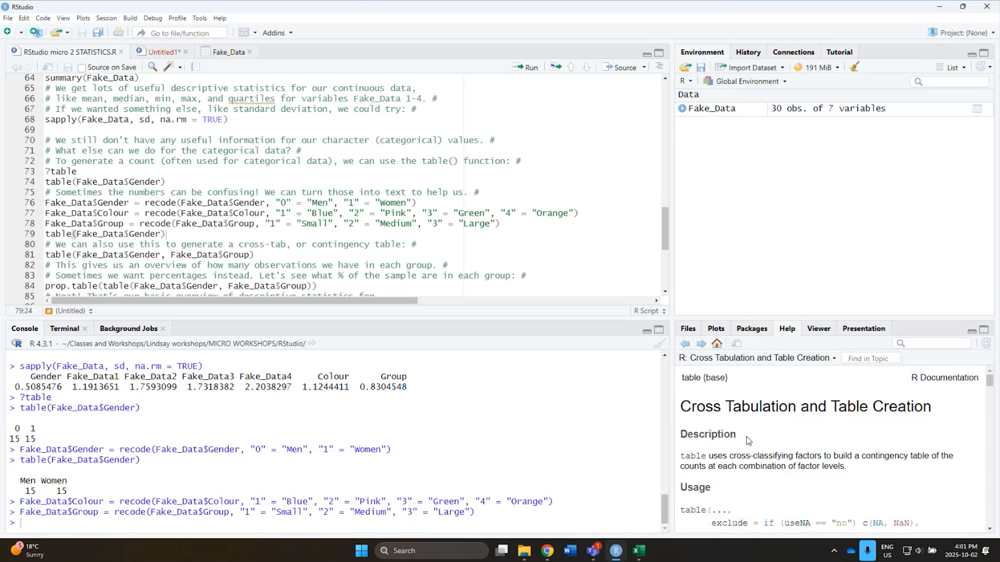
double_click(754, 407)
click(816, 447)
drag(864, 457, 935, 457)
click(919, 480)
Run table(Fake_Data$Gender, Fake_Data$Group) on line 81 to generate a cross-tab of gender by group.
click(27, 257)
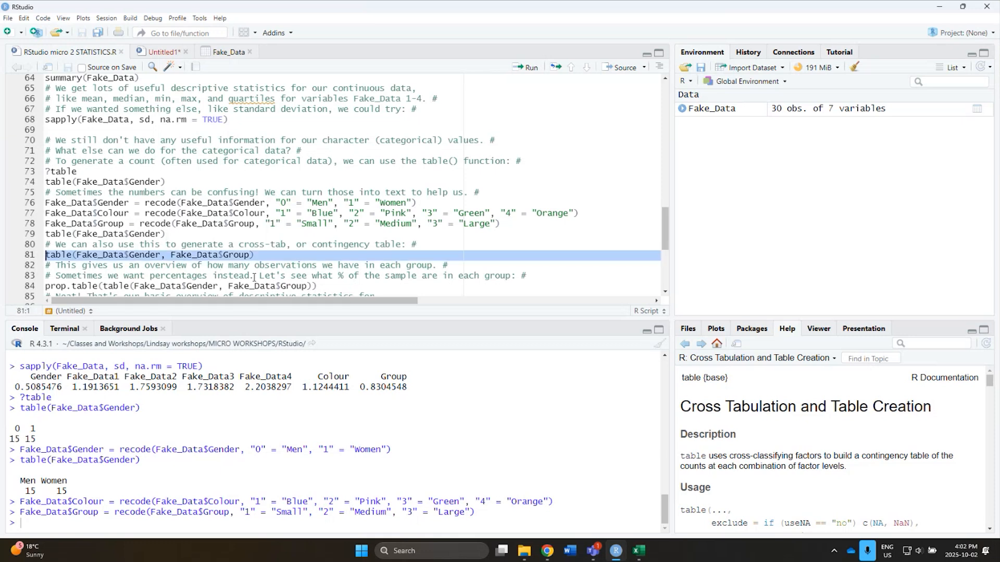
scroll(253, 276, down, 2)
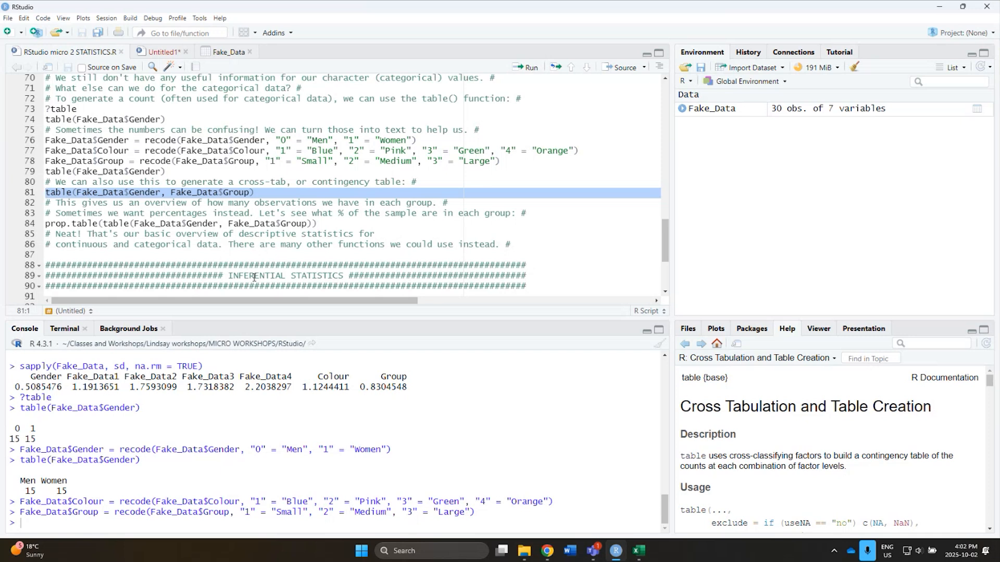
click(67, 194)
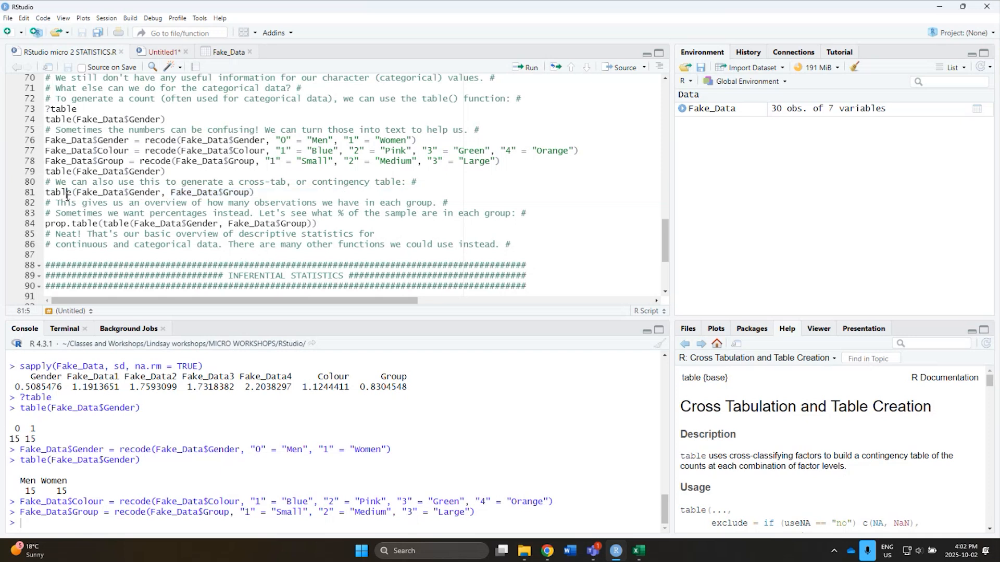
mouse_move(67, 195)
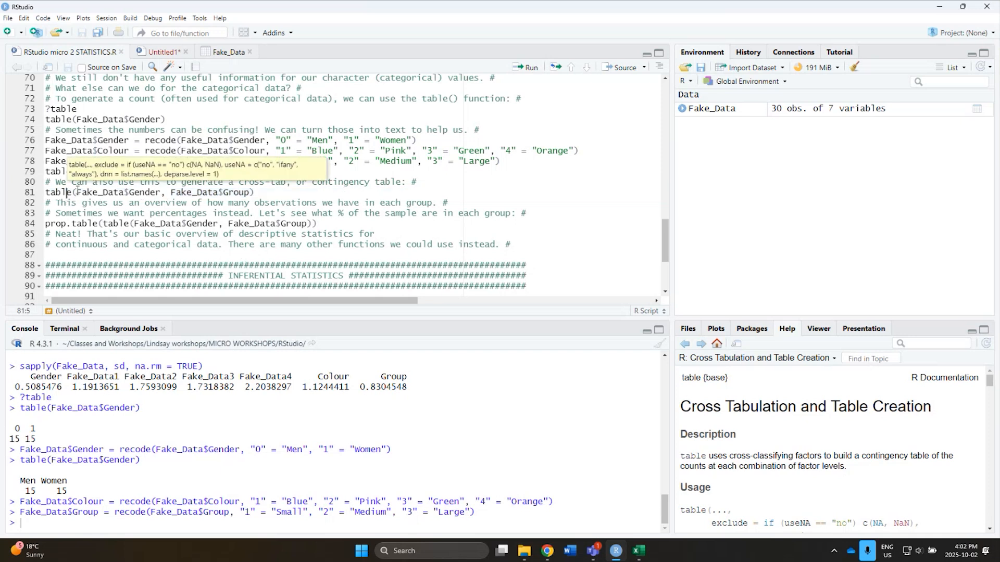
drag(76, 192, 164, 192)
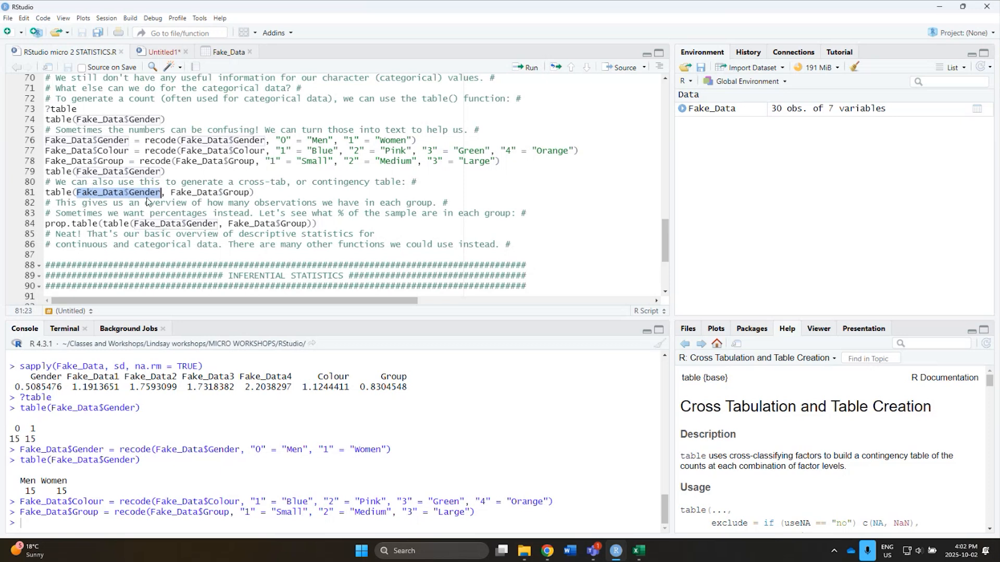
click(166, 193)
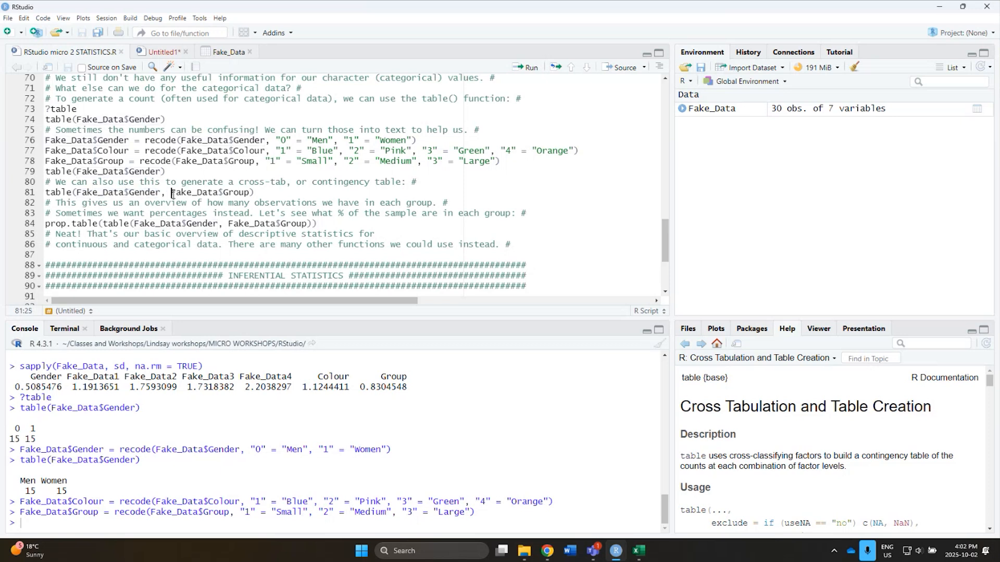
drag(171, 192, 251, 193)
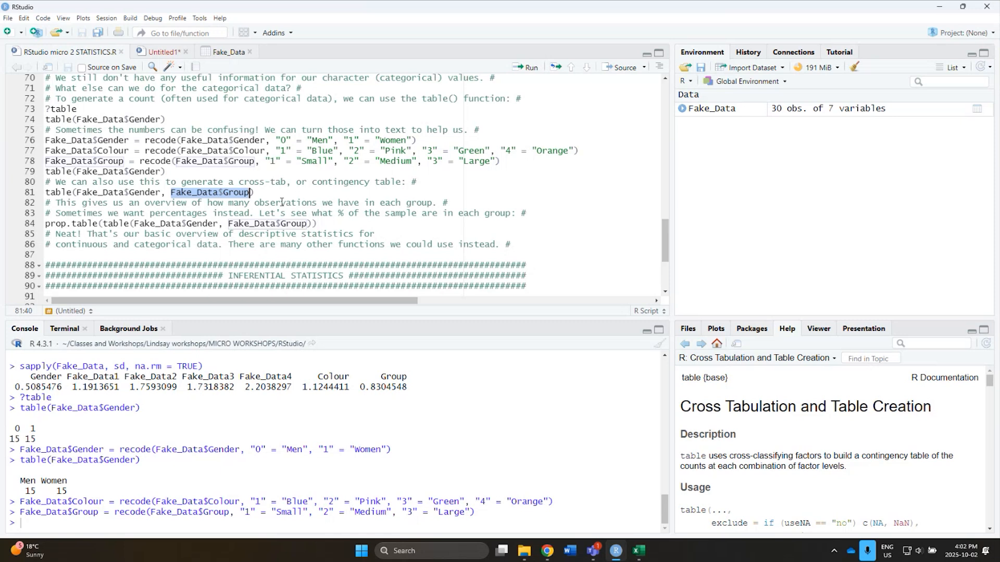
click(249, 193)
drag(253, 192, 41, 195)
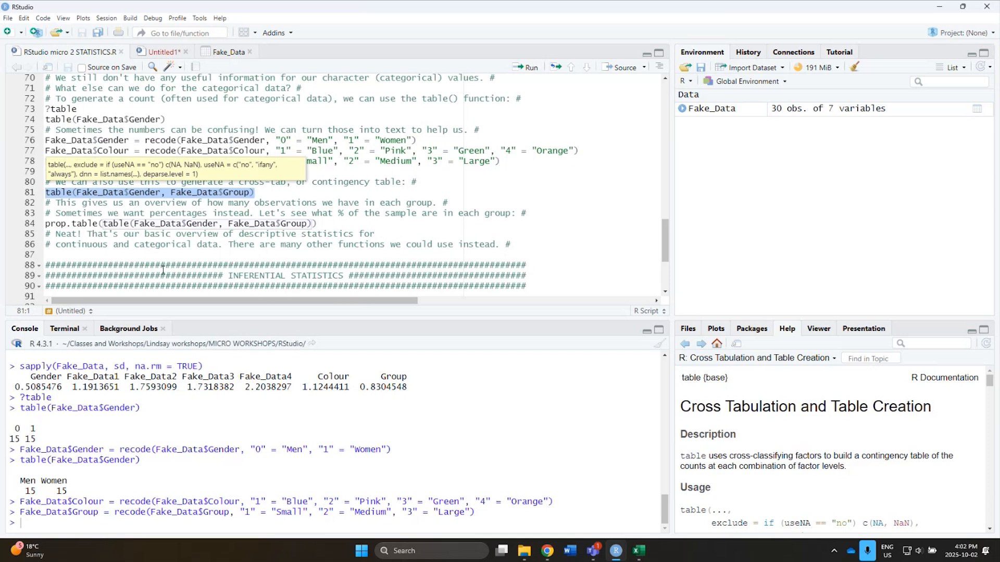
click(525, 72)
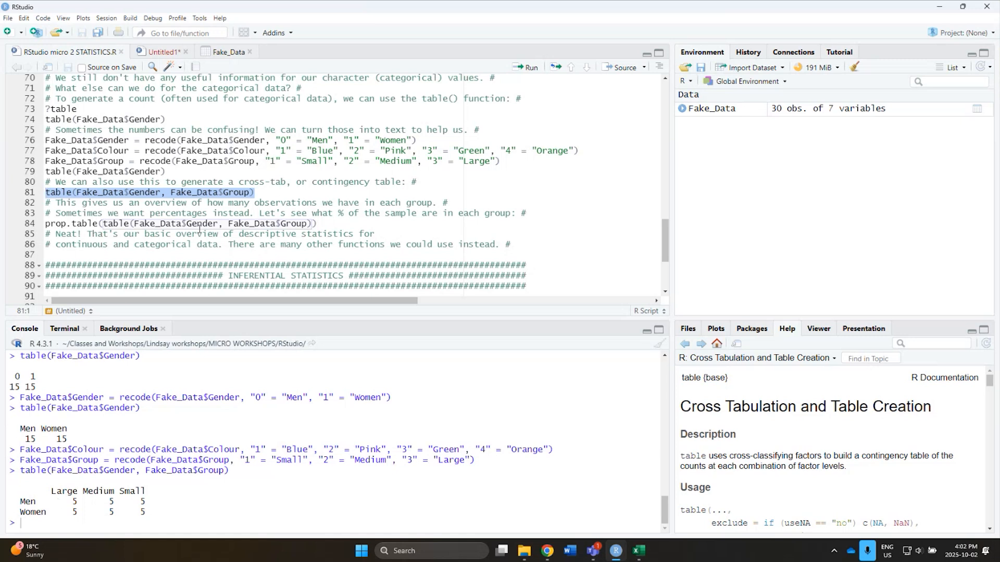
Run prop.table(table(Fake_Data$Gender, Fake_Data$Group)) on line 84 and check the proportion of men in the Large group.
click(302, 196)
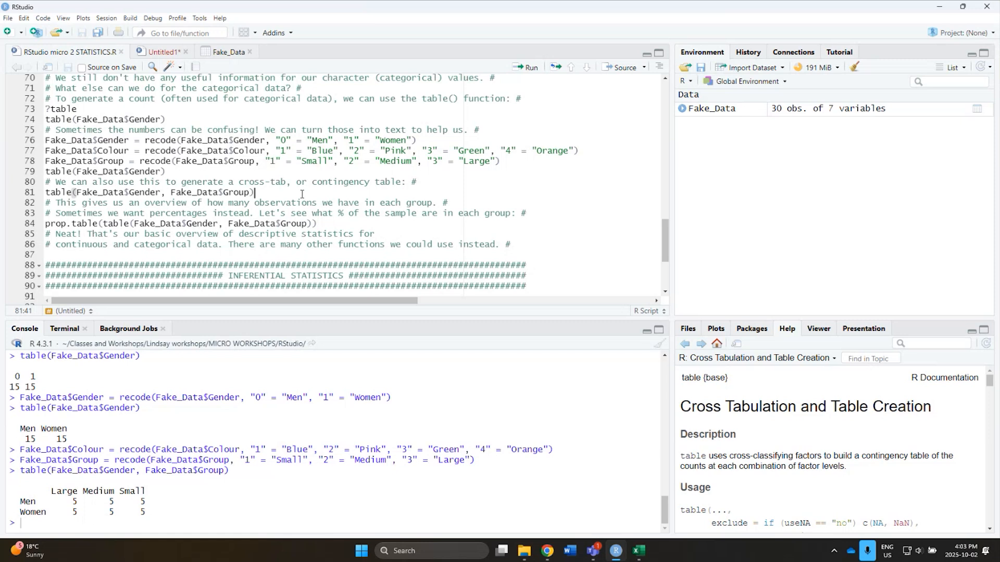
drag(99, 223, 45, 223)
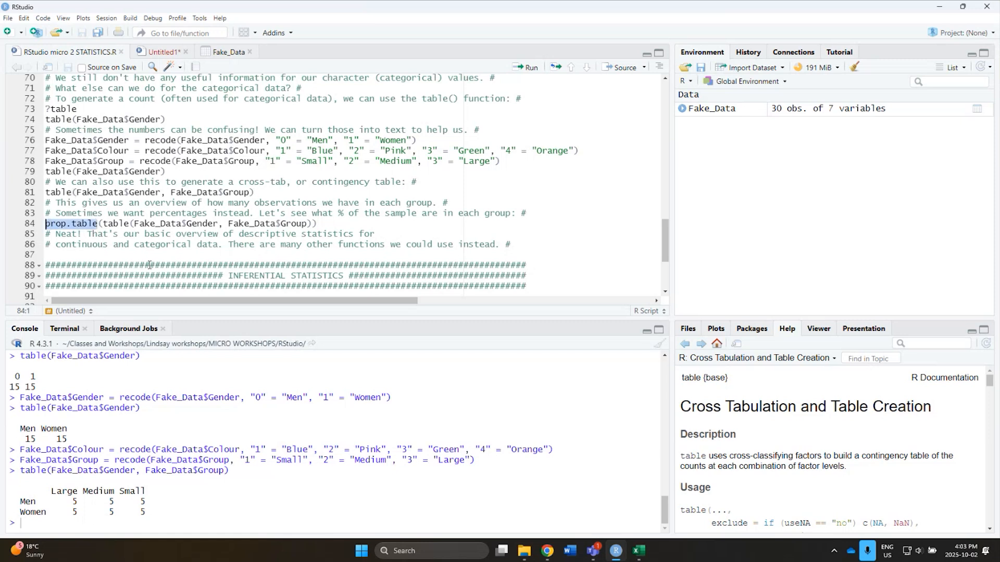
click(103, 223)
drag(129, 223, 103, 224)
click(124, 224)
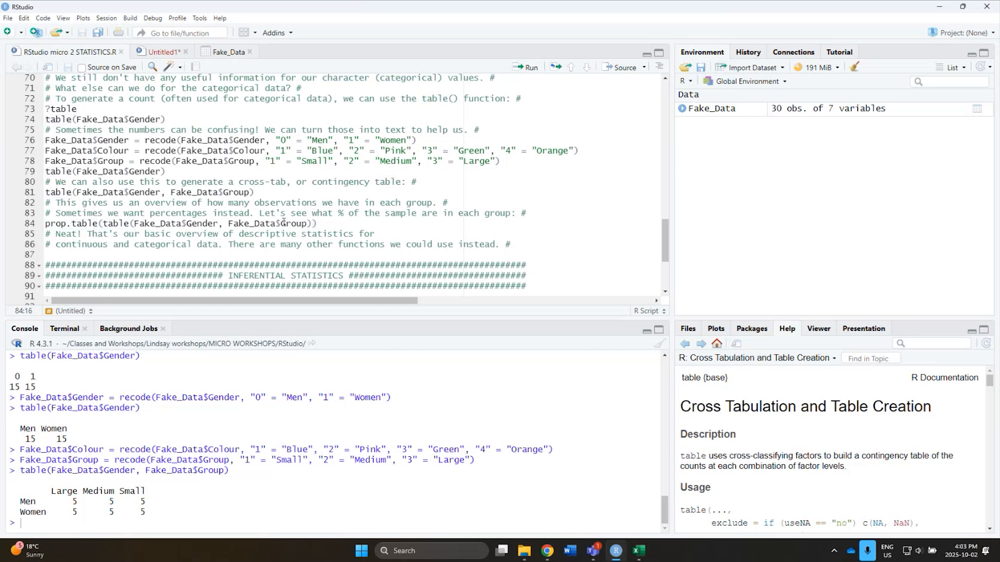
drag(313, 224, 103, 223)
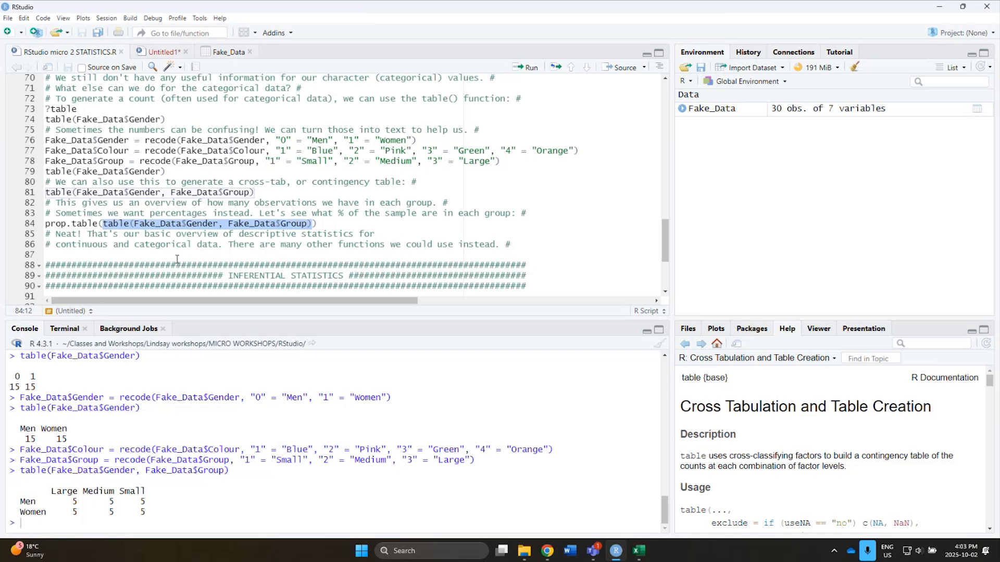
click(90, 222)
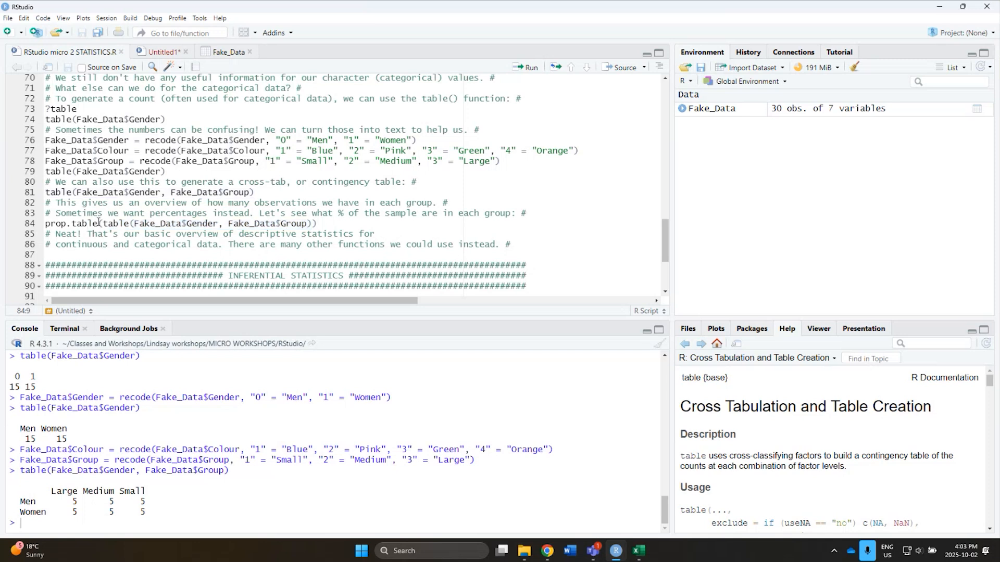
drag(98, 223, 46, 223)
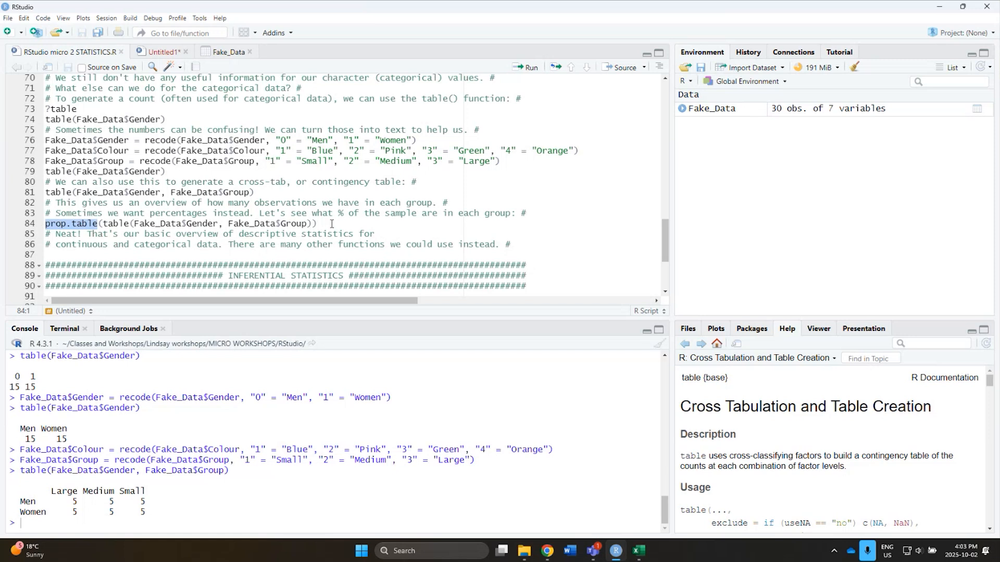
drag(333, 224, 46, 223)
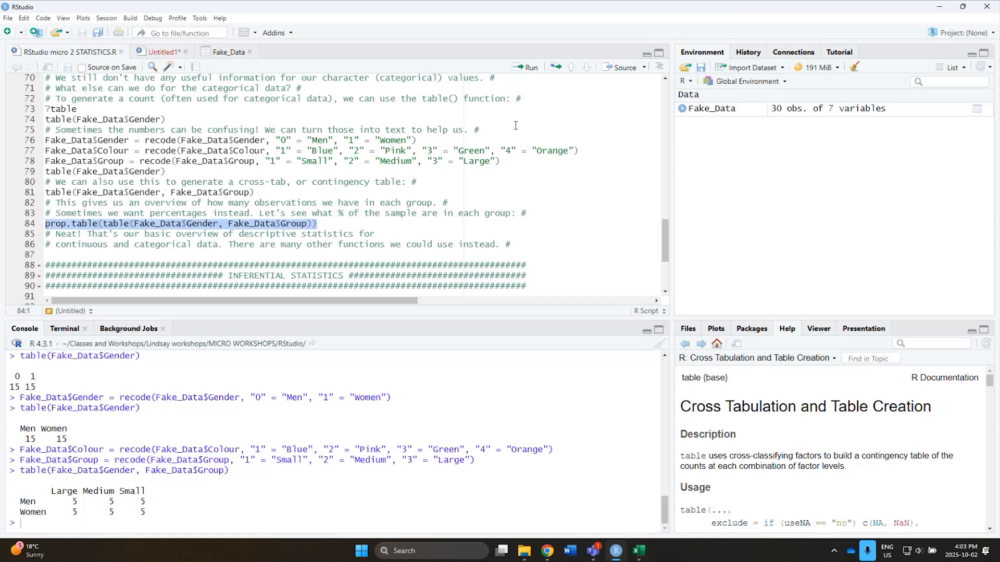
click(530, 72)
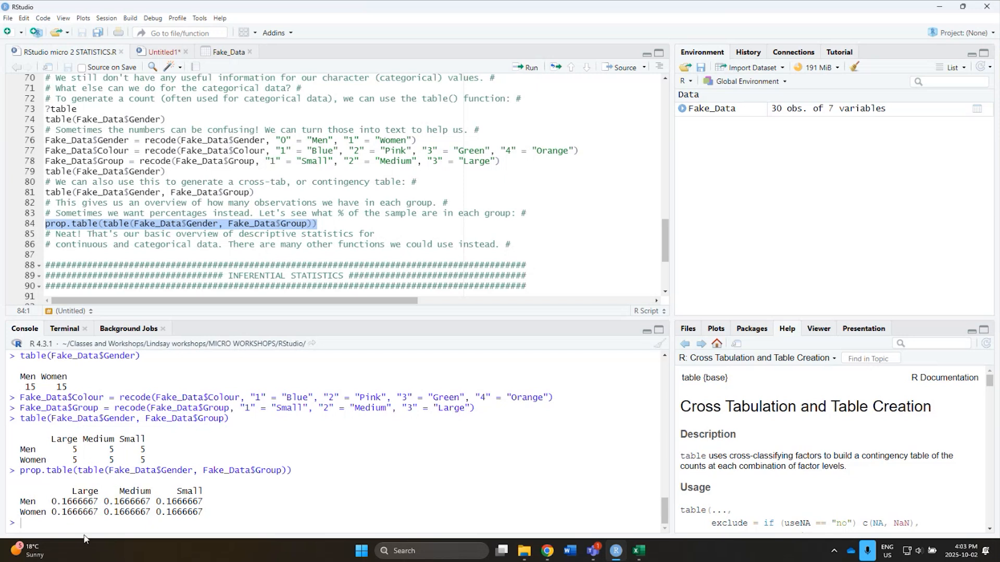
drag(62, 502, 78, 502)
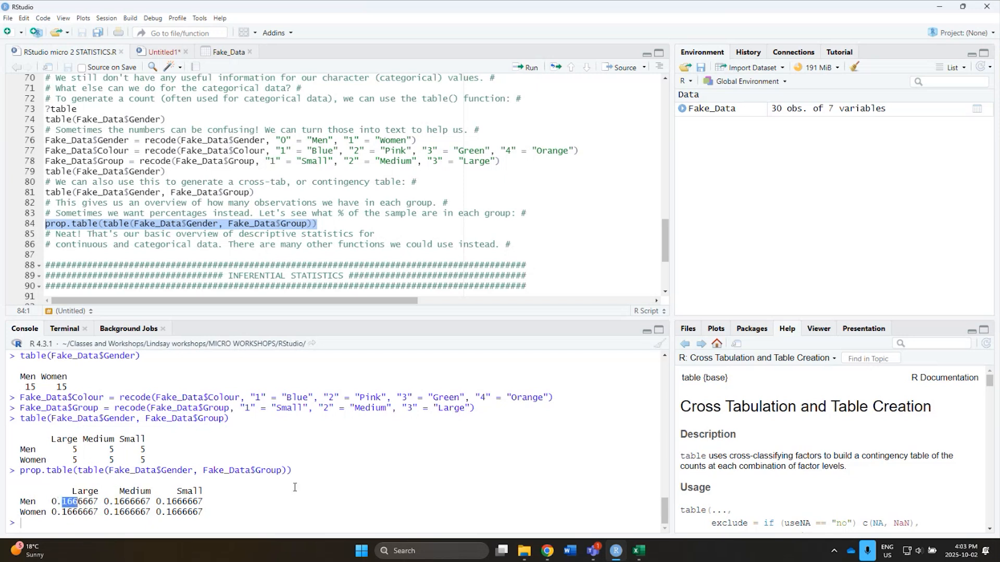